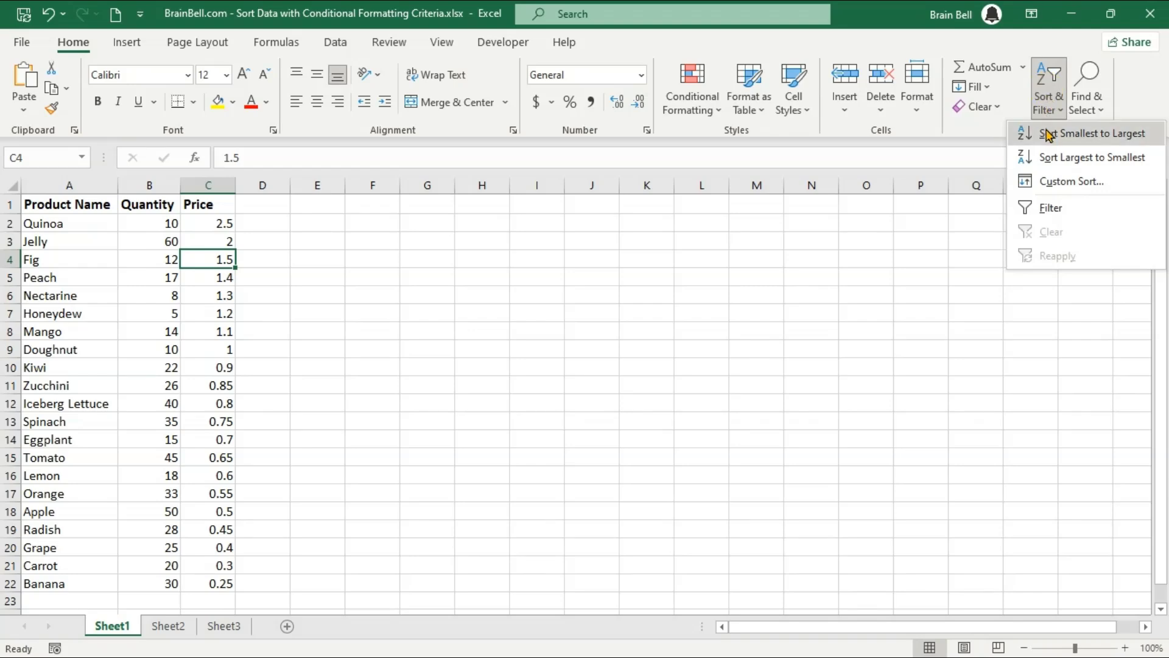
Sort the product table by Price from smallest to largest
{"action": "left_click", "coordinate": [1047, 133]}
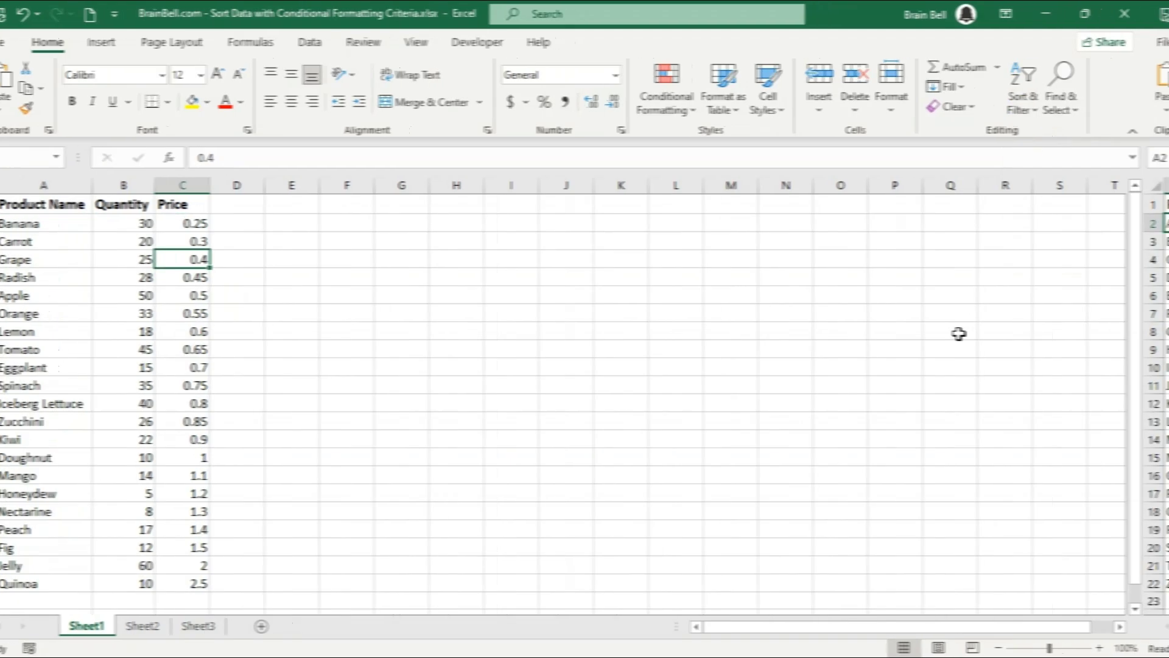
Highlight Quantity cells B2:B22 greater than 32 with Green Fill with Dark Green Text
{"action": "left_click_drag", "start_coordinate": [164, 224], "coordinate": [159, 583]}
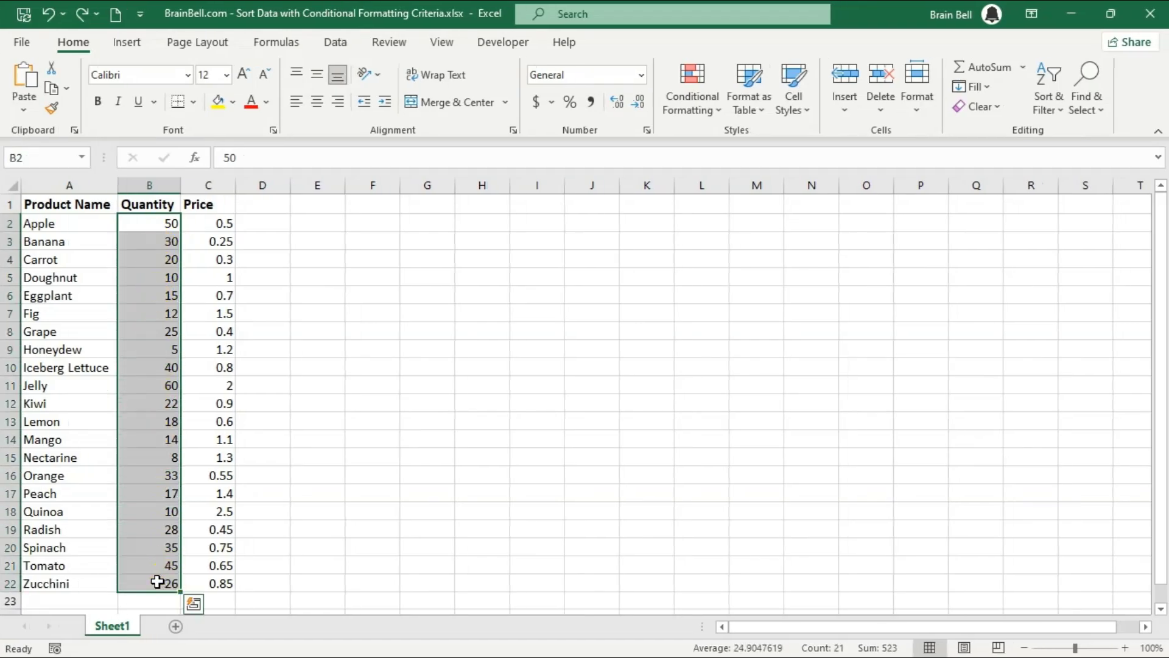
{"action": "left_click", "coordinate": [706, 113]}
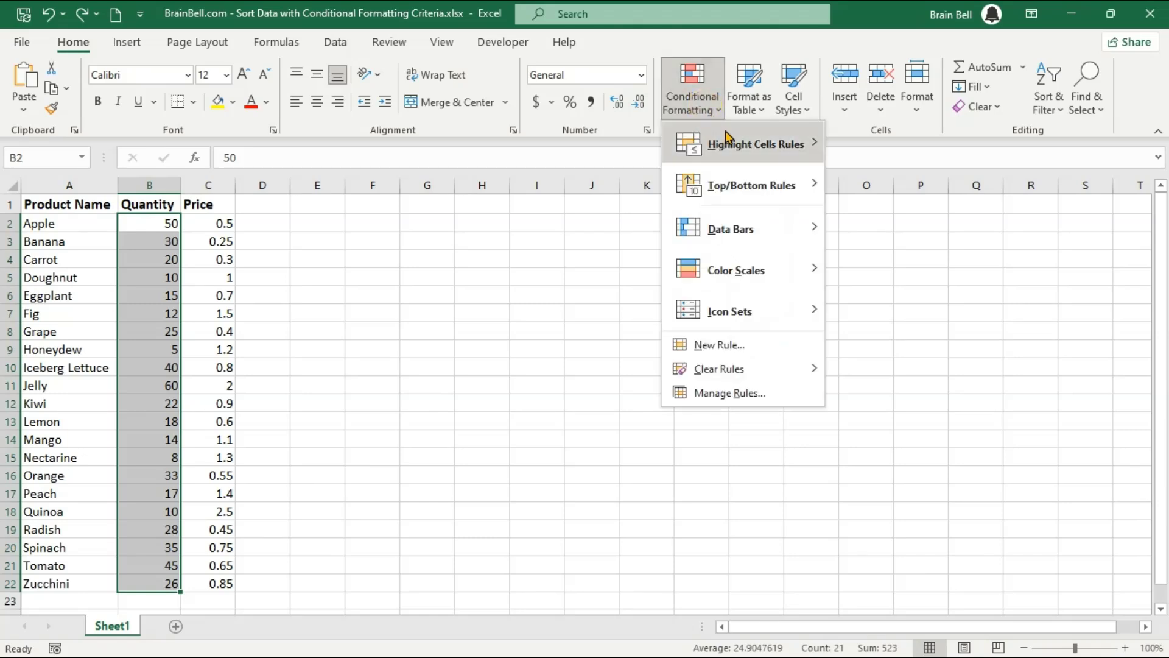
{"action": "mouse_move", "coordinate": [791, 146]}
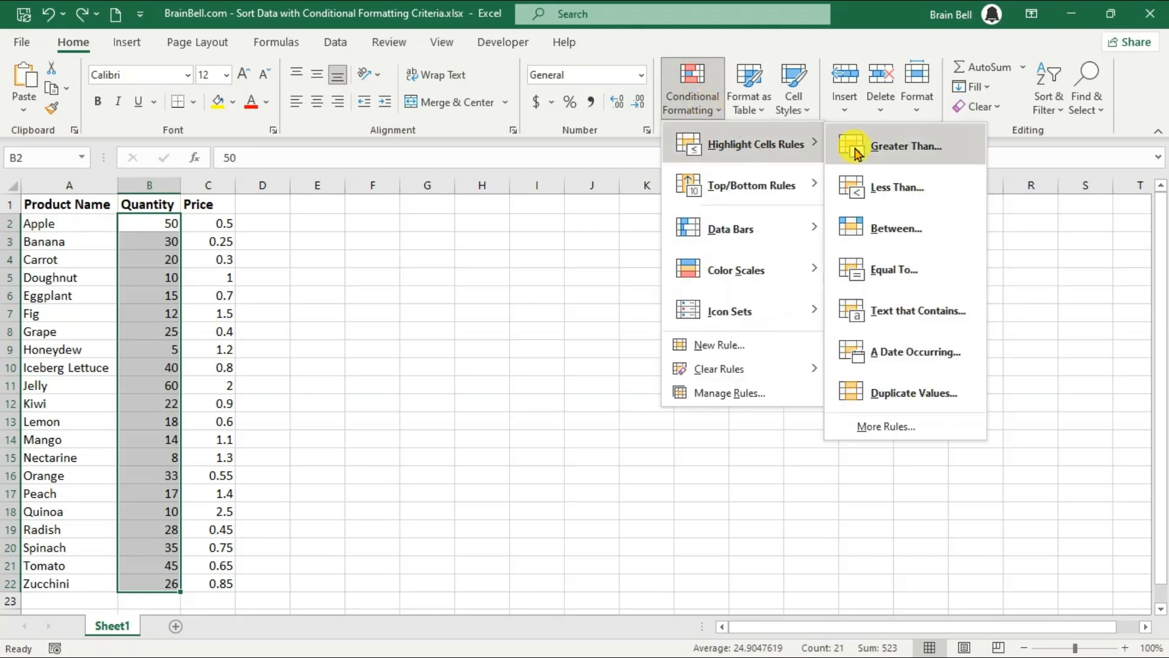
{"action": "left_click", "coordinate": [889, 146]}
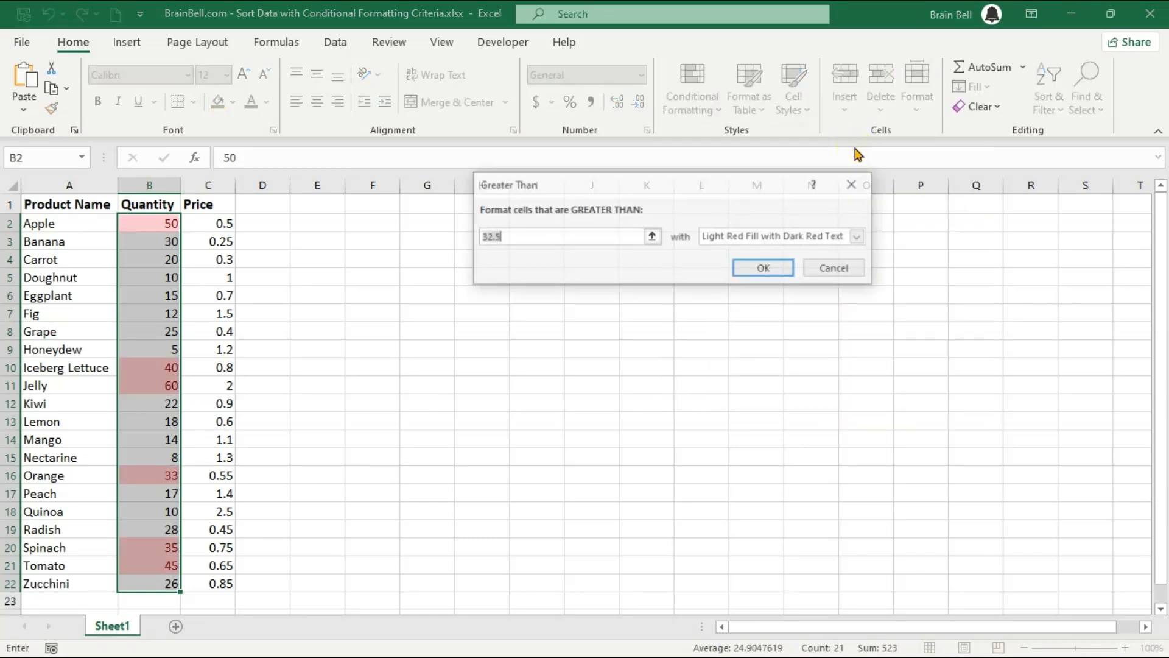
{"action": "left_click", "coordinate": [515, 237]}
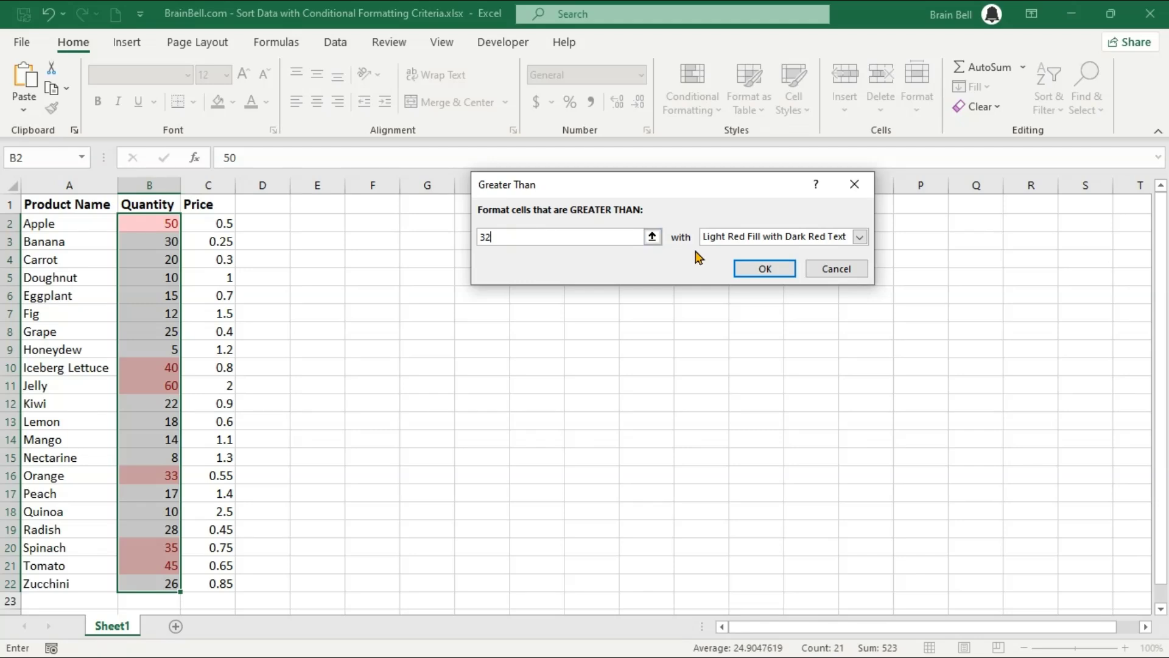
{"action": "left_click", "coordinate": [784, 241]}
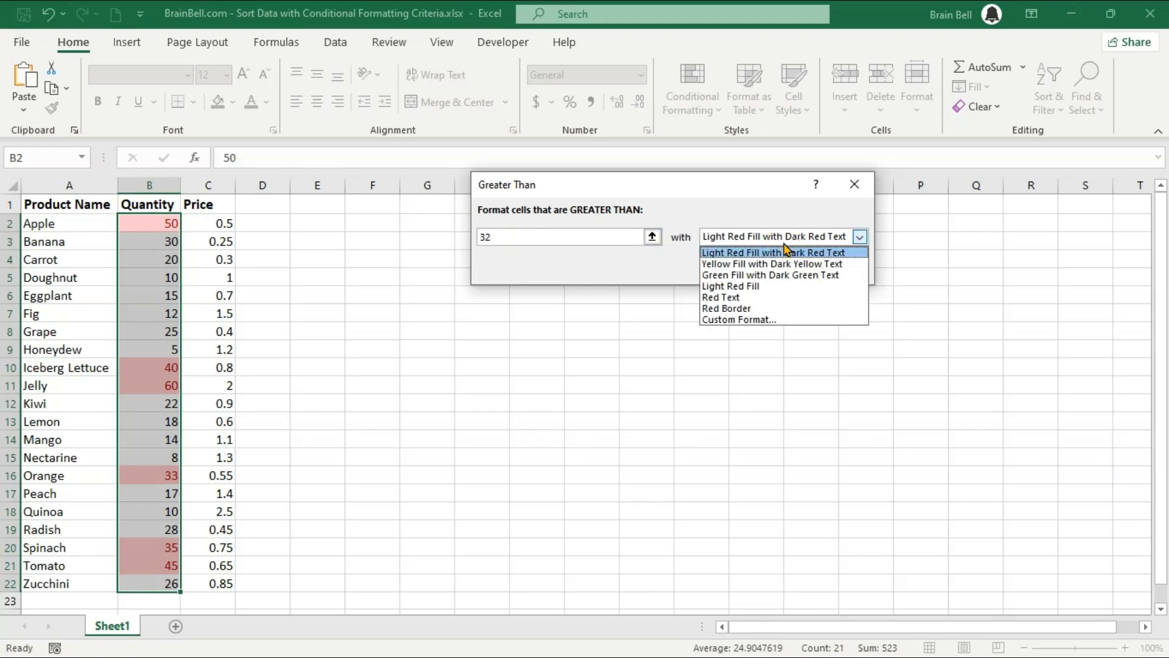
{"action": "left_click", "coordinate": [839, 275]}
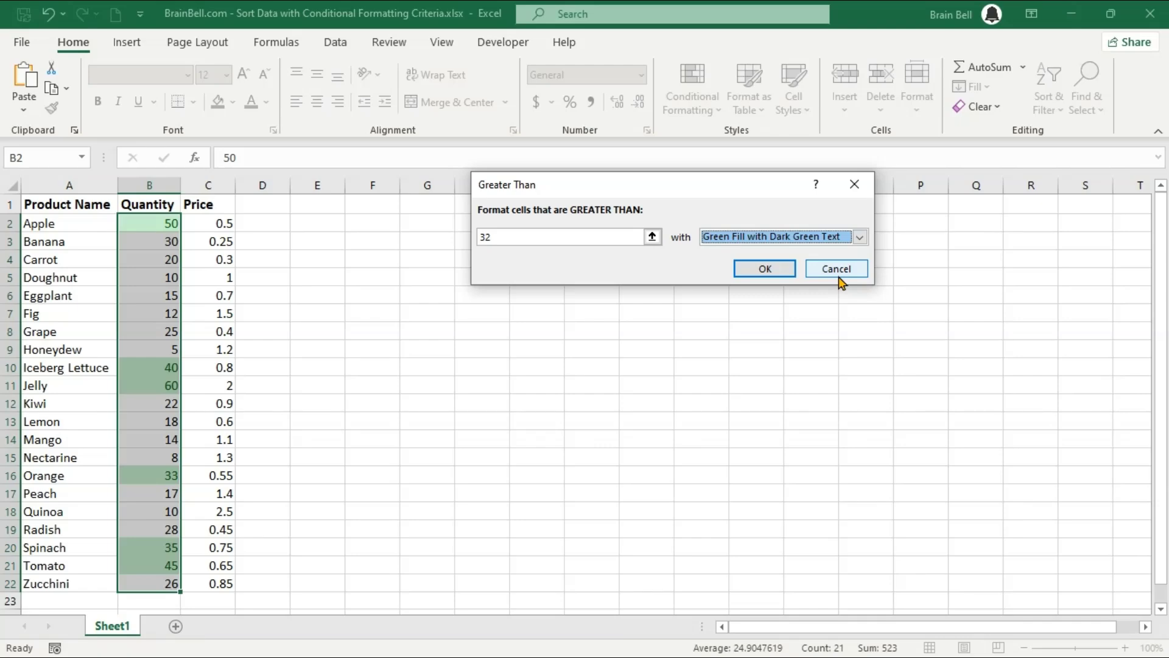
{"action": "left_click", "coordinate": [766, 271]}
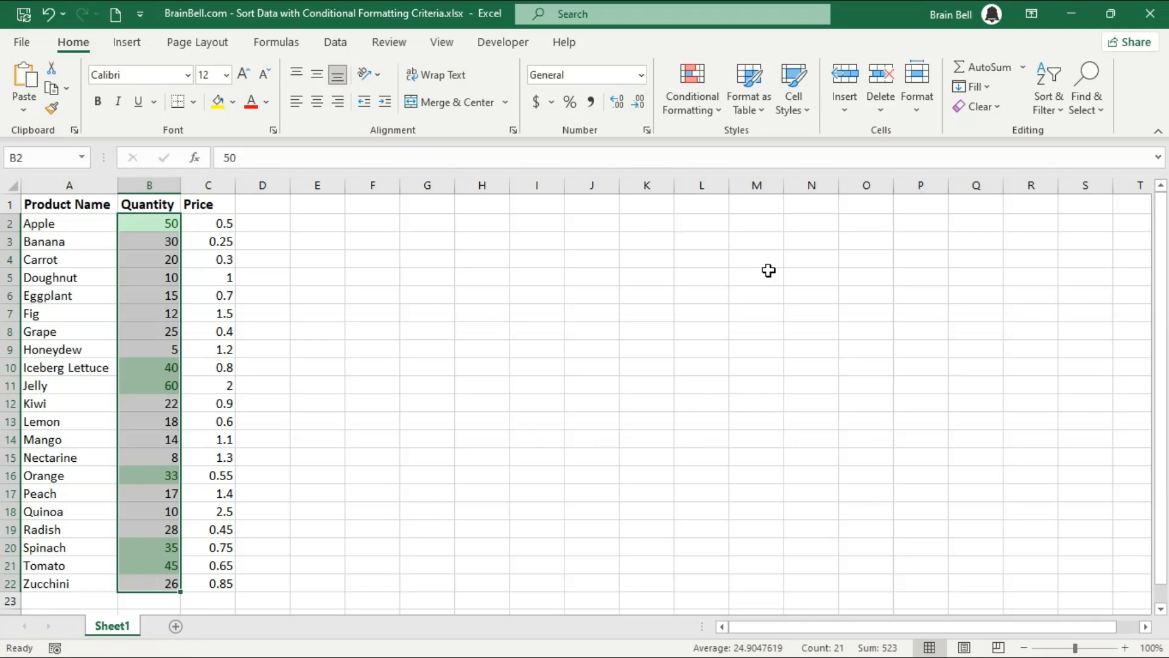
Add a highlight rule for quantities less than 20 with Light Red Fill with Dark Red Text
{"action": "left_click", "coordinate": [706, 110]}
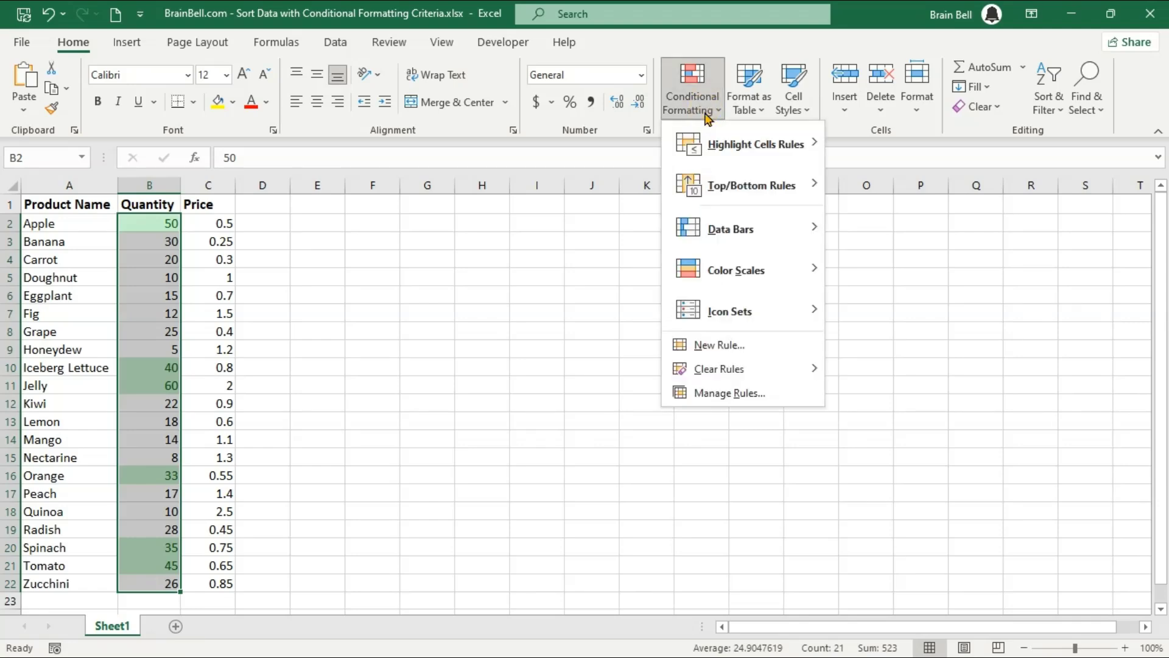
{"action": "mouse_move", "coordinate": [710, 146]}
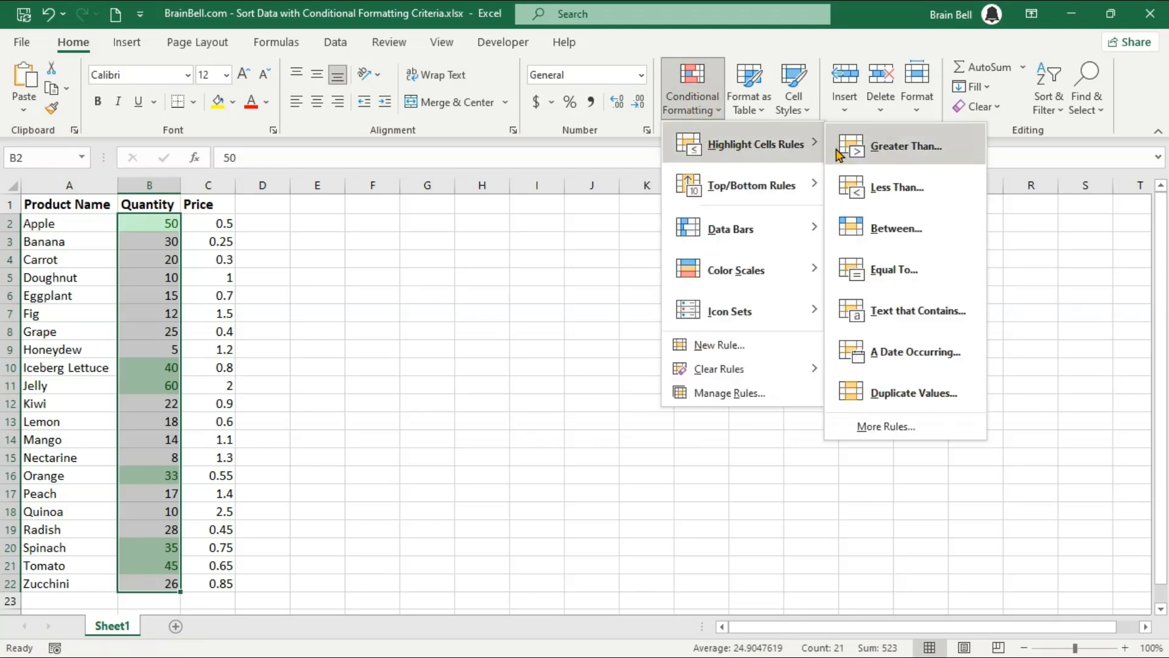
{"action": "left_click", "coordinate": [892, 190]}
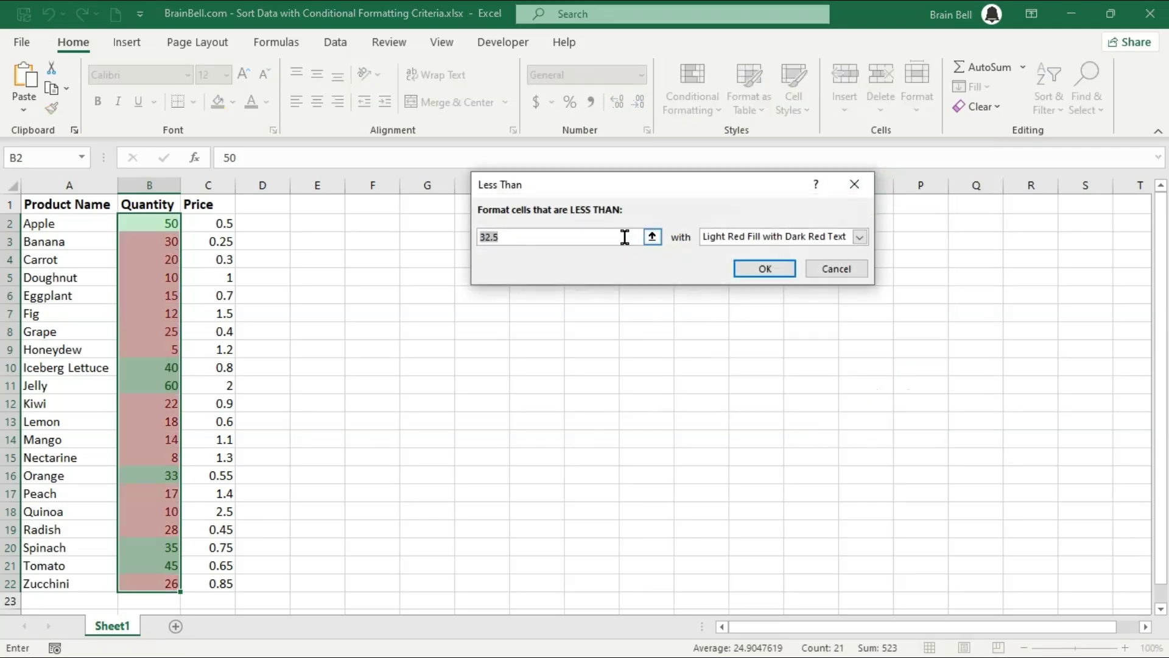
{"action": "type", "text": "20"}
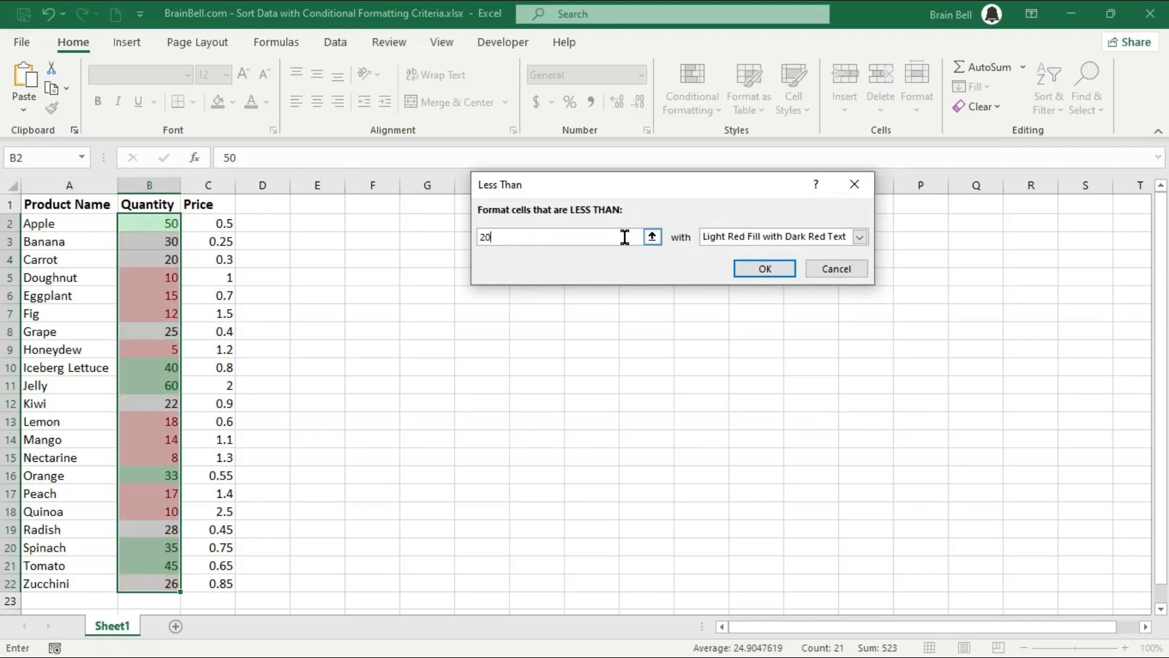
{"action": "left_click", "coordinate": [771, 268]}
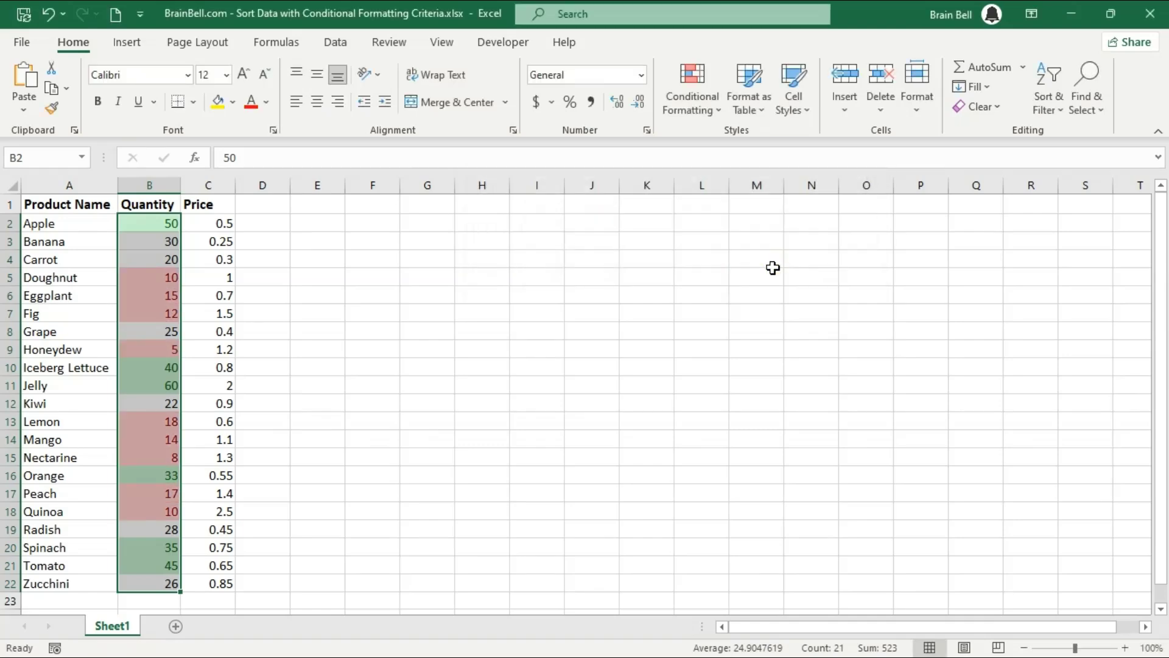
Add a highlight rule for quantities between 19 and 31 with Yellow Fill with Dark Yellow Text
{"action": "left_click", "coordinate": [715, 111]}
{"action": "mouse_move", "coordinate": [720, 144]}
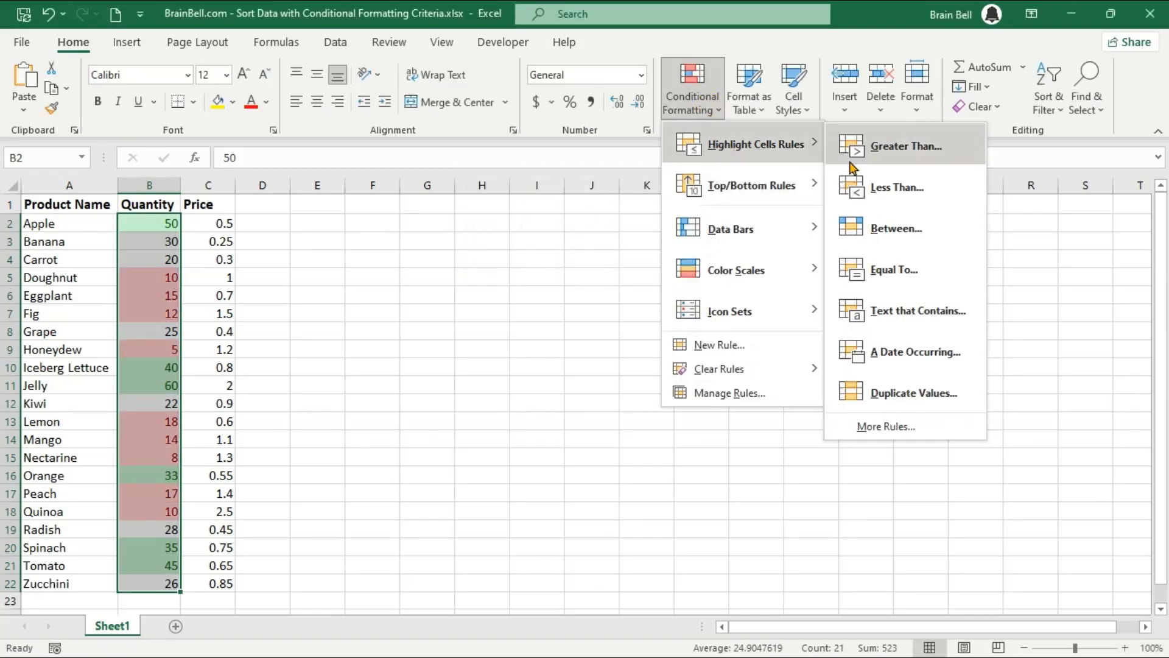
{"action": "left_click", "coordinate": [889, 228]}
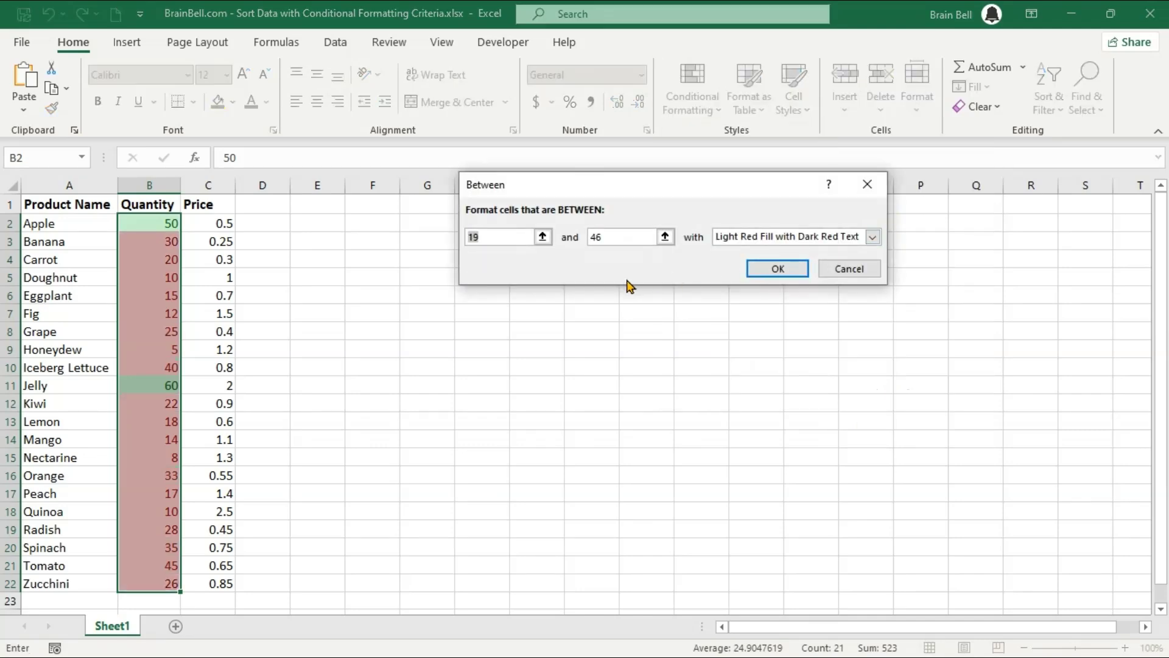
{"action": "left_click", "coordinate": [626, 237]}
{"action": "key", "text": "BackSpace"}
{"action": "key", "text": "BackSpace"}
{"action": "type", "text": "31"}
{"action": "left_click", "coordinate": [872, 236]}
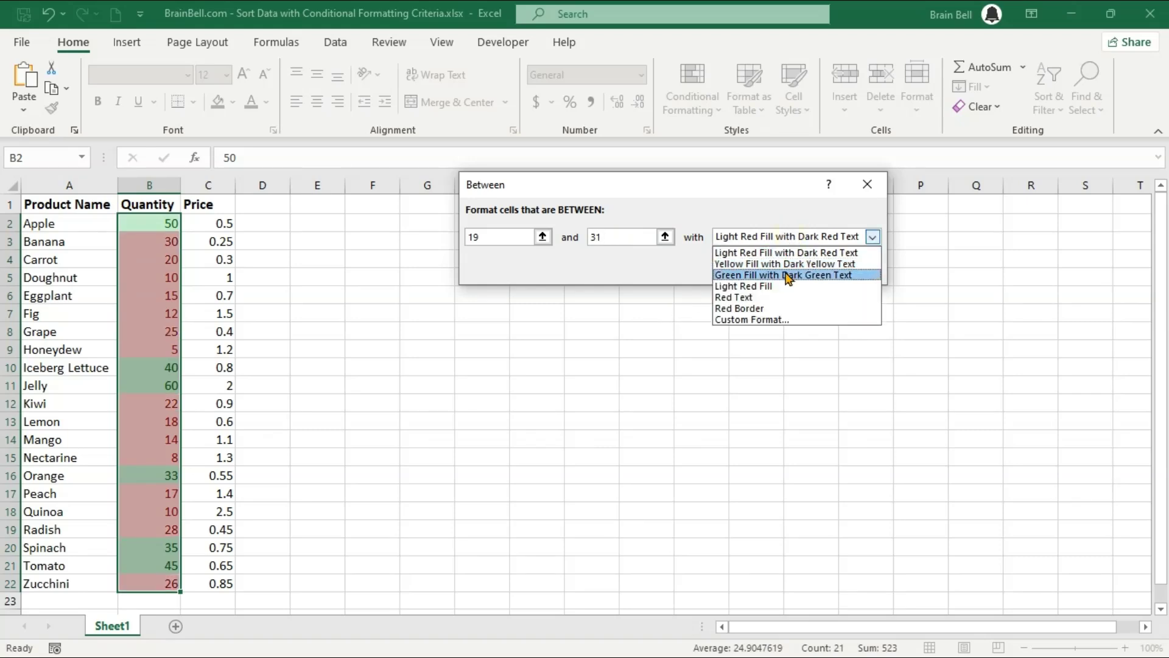
{"action": "left_click", "coordinate": [784, 265]}
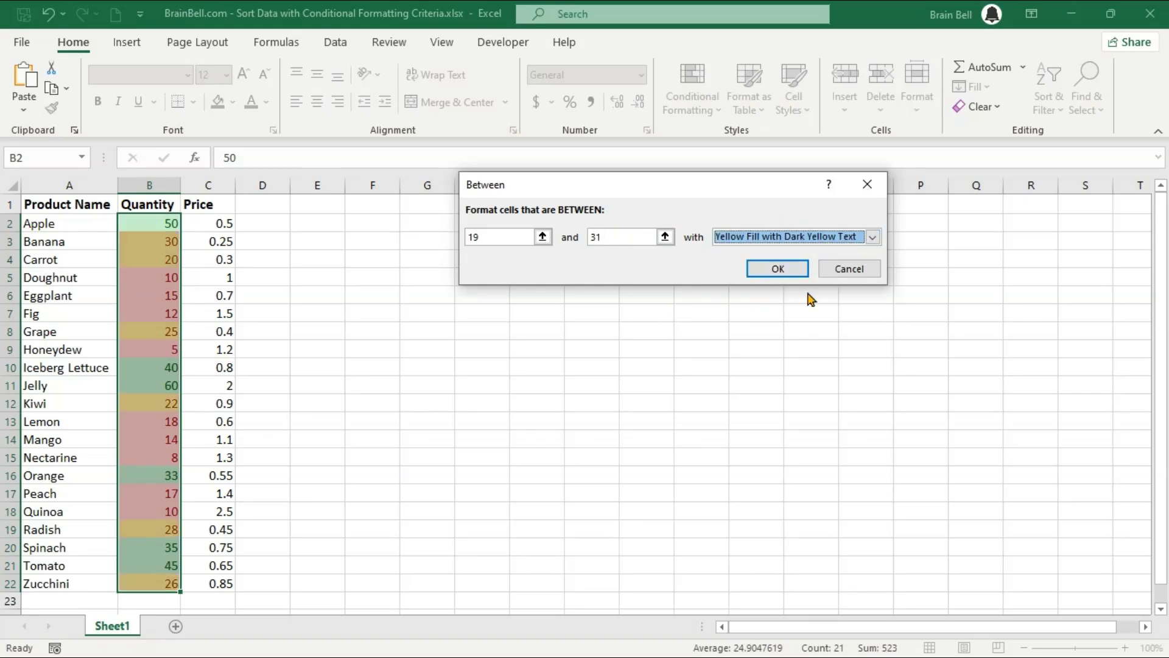
{"action": "left_click", "coordinate": [791, 272]}
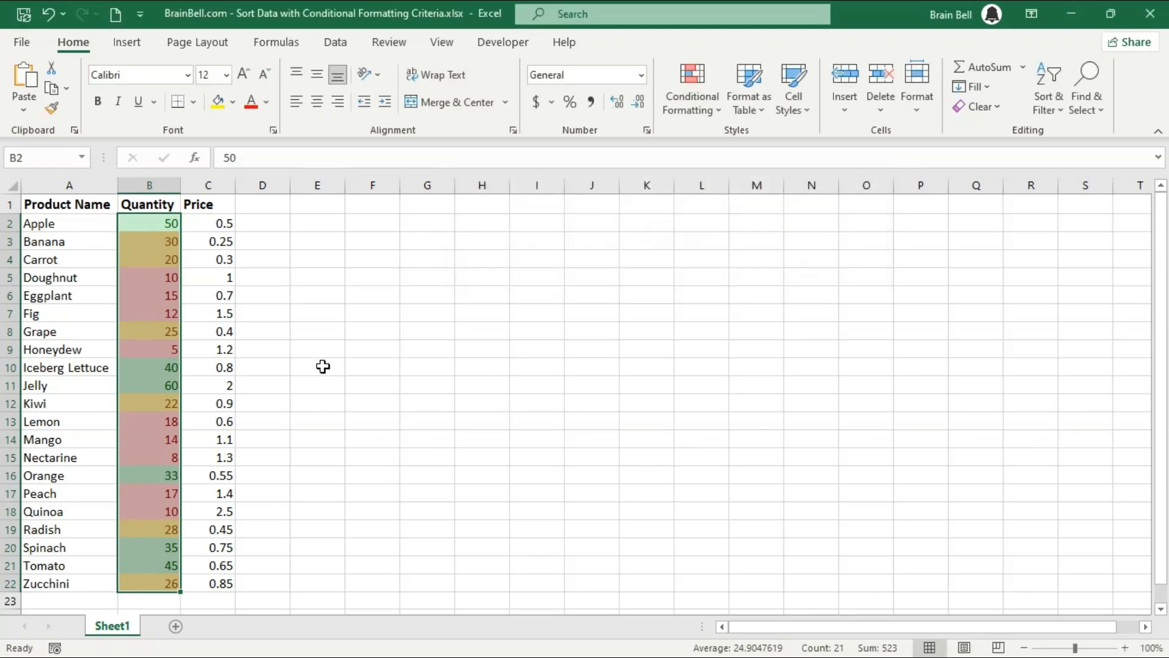
{"action": "left_click", "coordinate": [320, 353]}
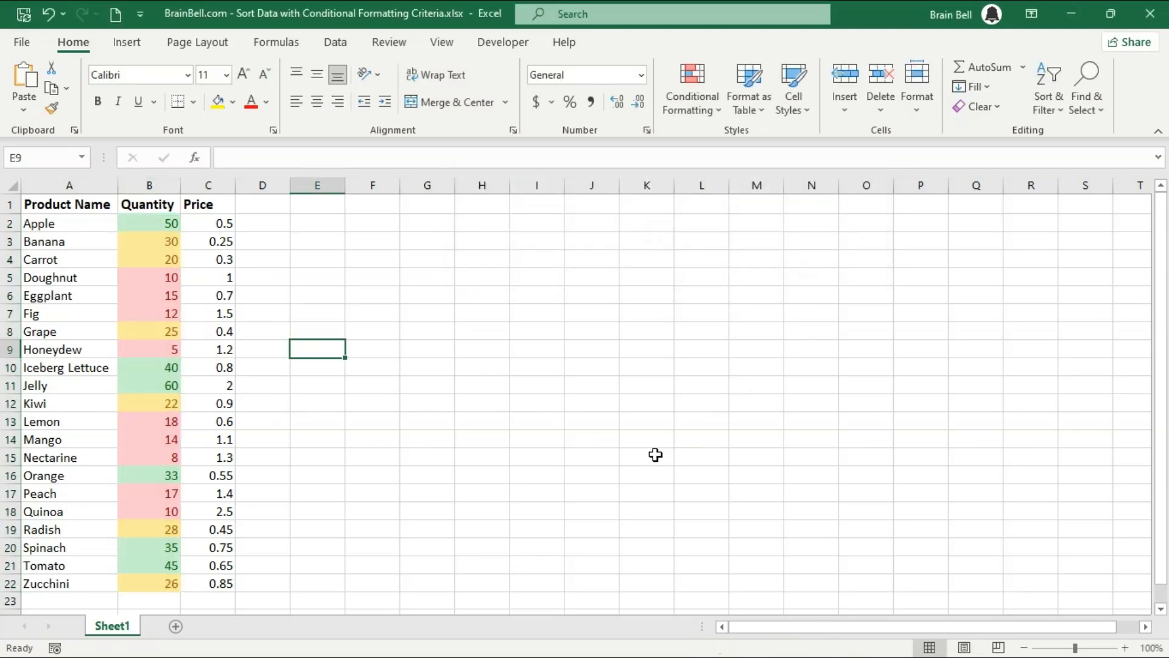
Set up a custom sort of the table by the Quantity column's cell color, with green on top
{"action": "left_click", "coordinate": [159, 261]}
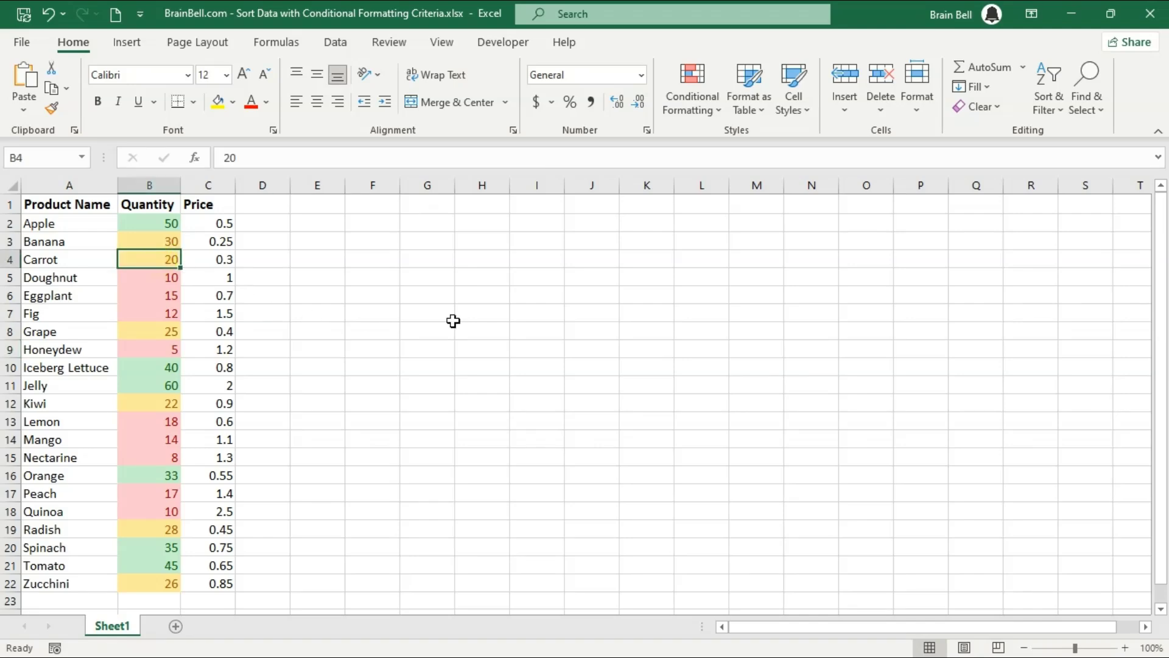
{"action": "left_click", "coordinate": [1048, 92]}
{"action": "left_click", "coordinate": [1081, 181]}
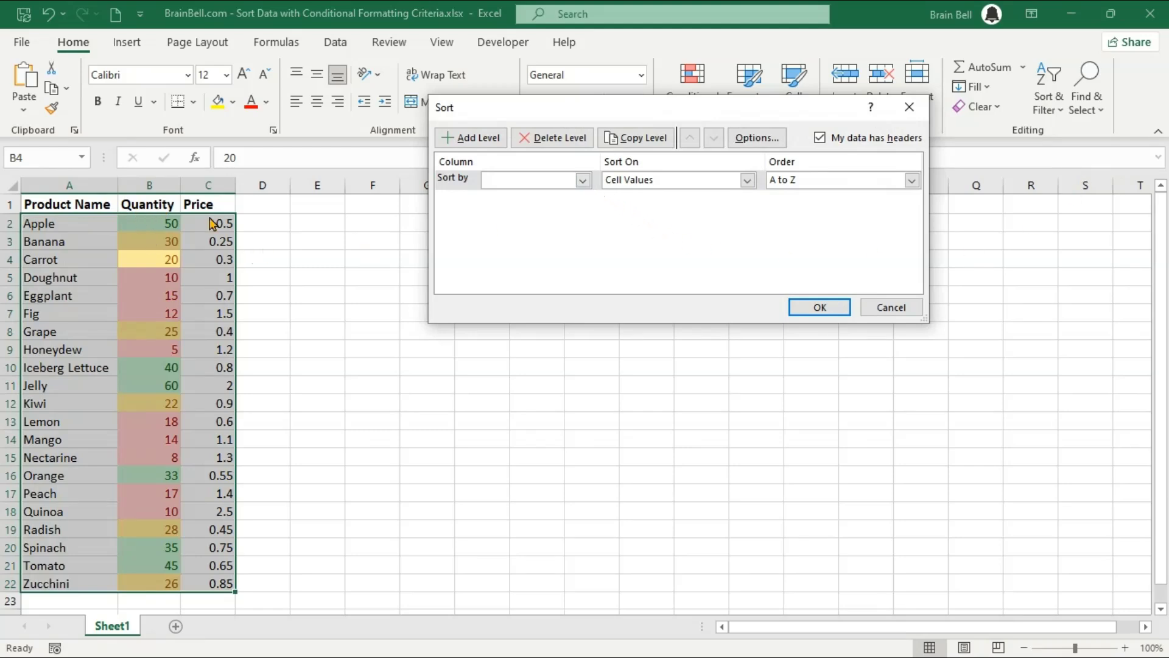
{"action": "left_click", "coordinate": [583, 180]}
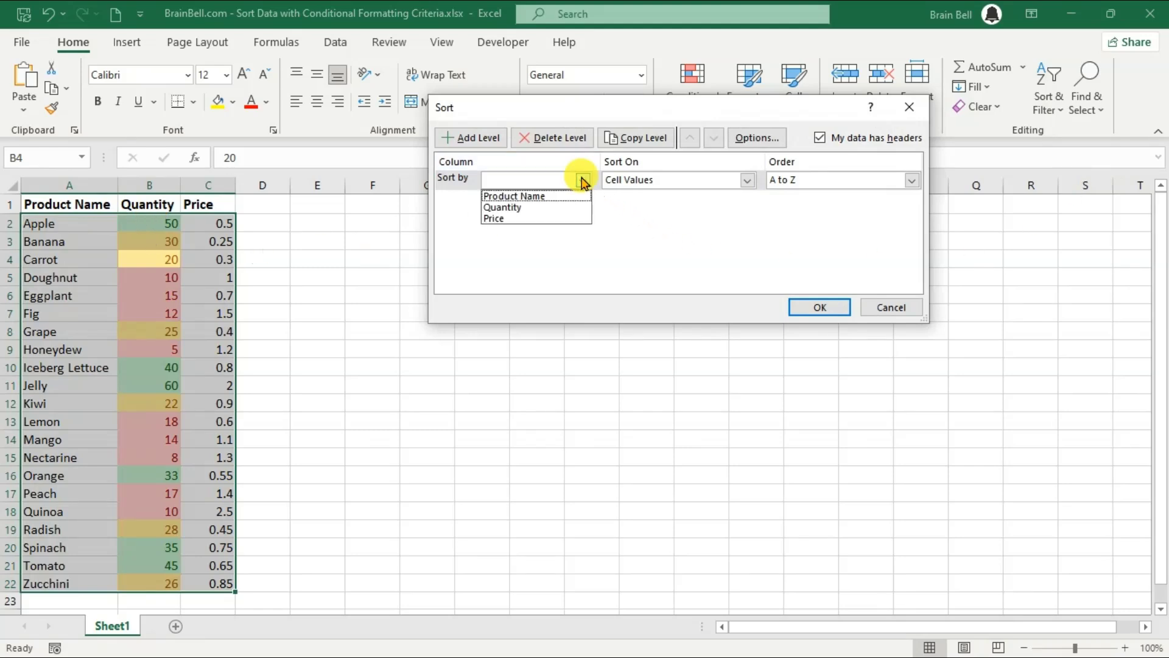
{"action": "left_click", "coordinate": [548, 208]}
{"action": "left_click", "coordinate": [727, 184]}
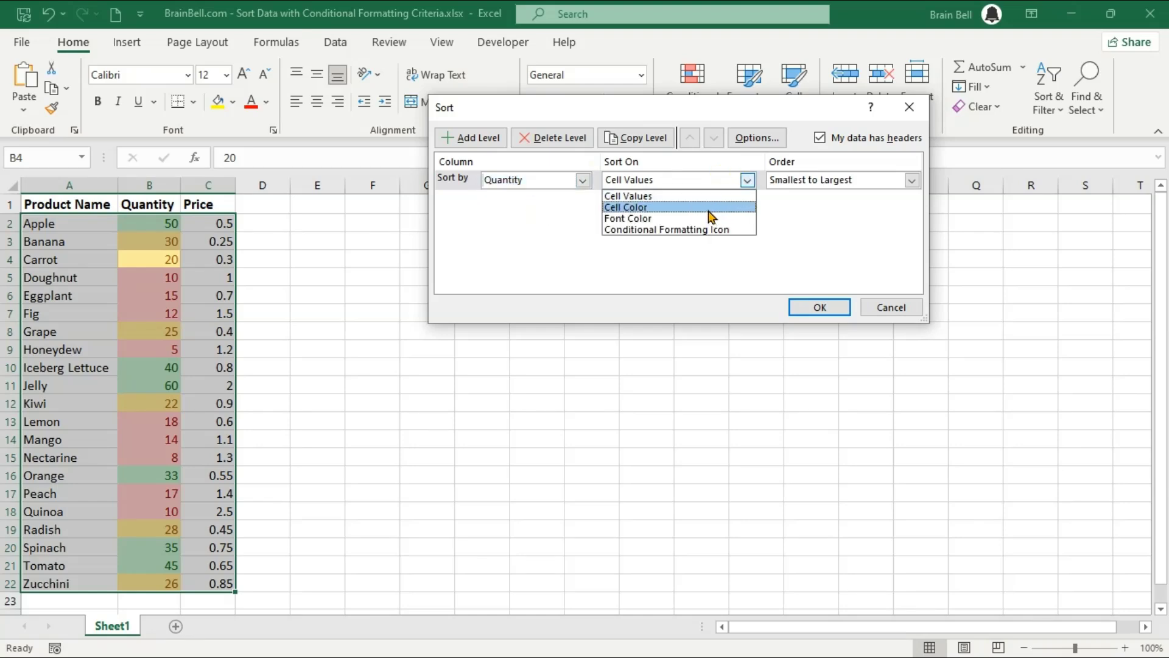
{"action": "left_click", "coordinate": [711, 208]}
{"action": "left_click", "coordinate": [828, 184]}
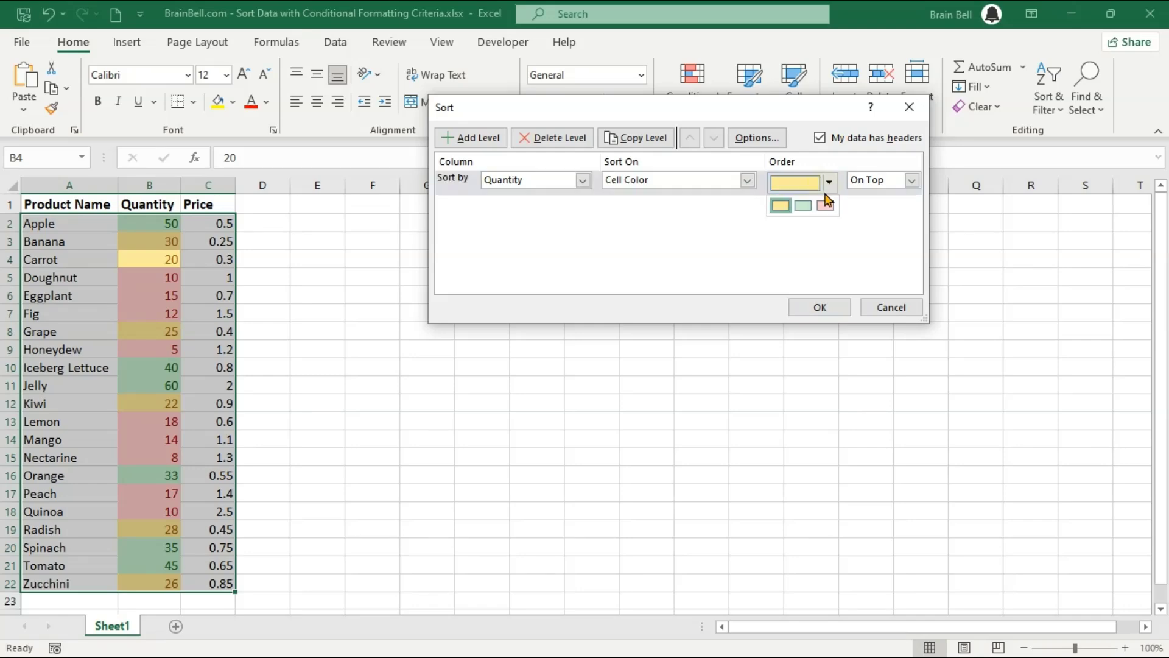
{"action": "left_click", "coordinate": [808, 209]}
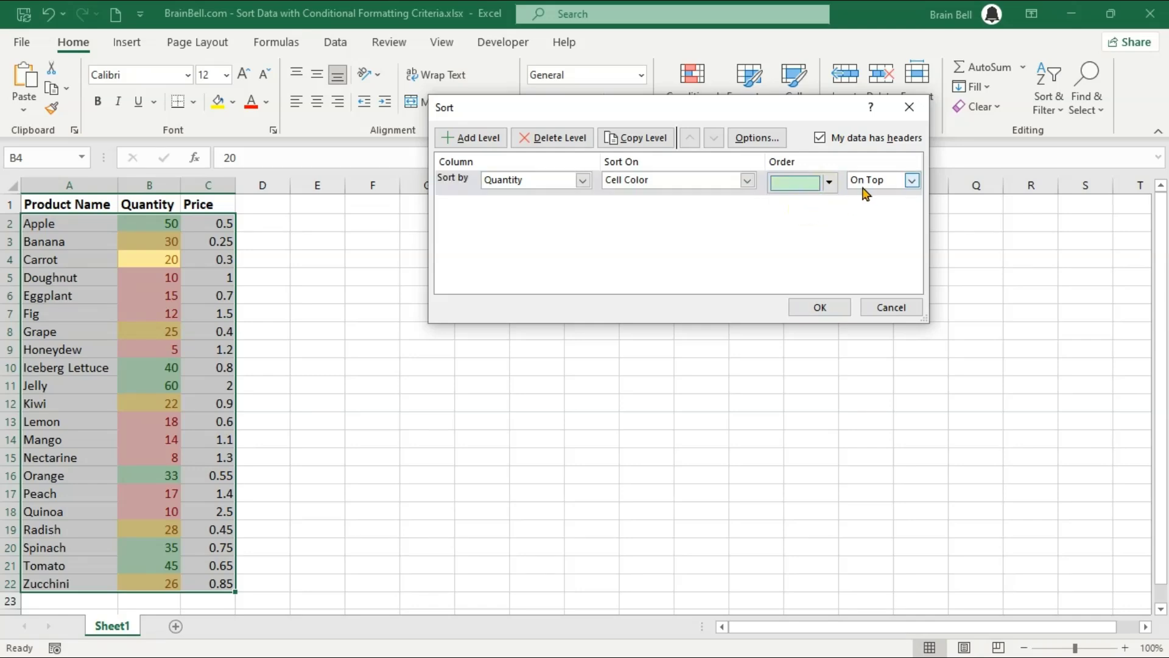
Add a second sort level on Quantity by cell color with light red on bottom, and apply the sort
{"action": "left_click", "coordinate": [490, 145]}
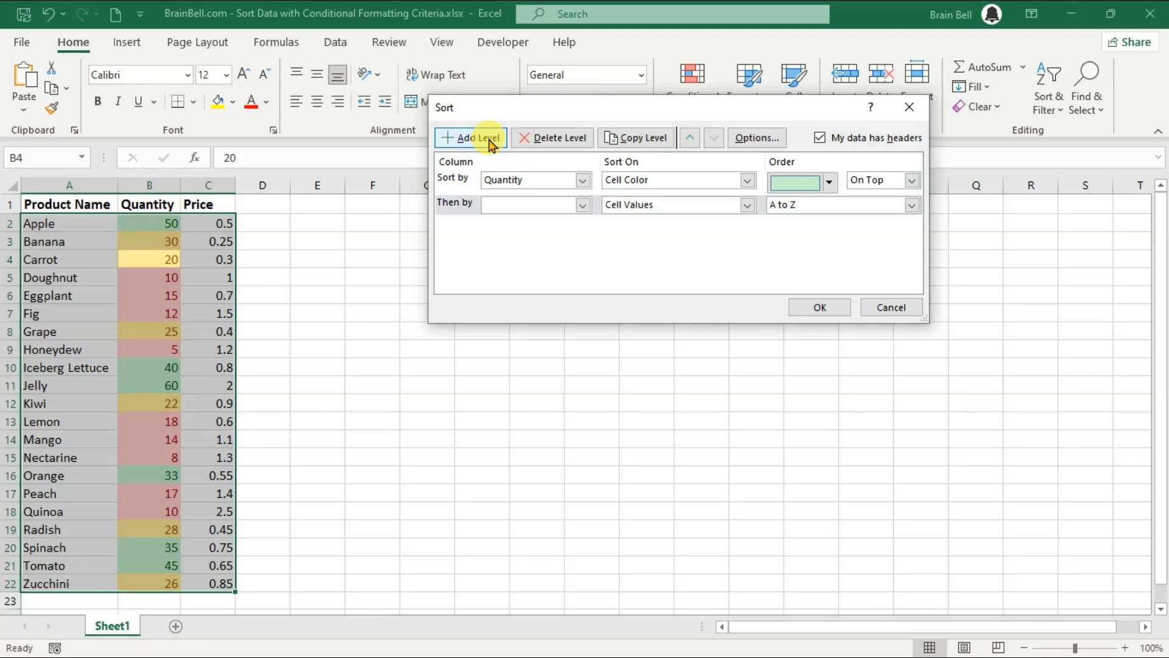
{"action": "left_click", "coordinate": [583, 205]}
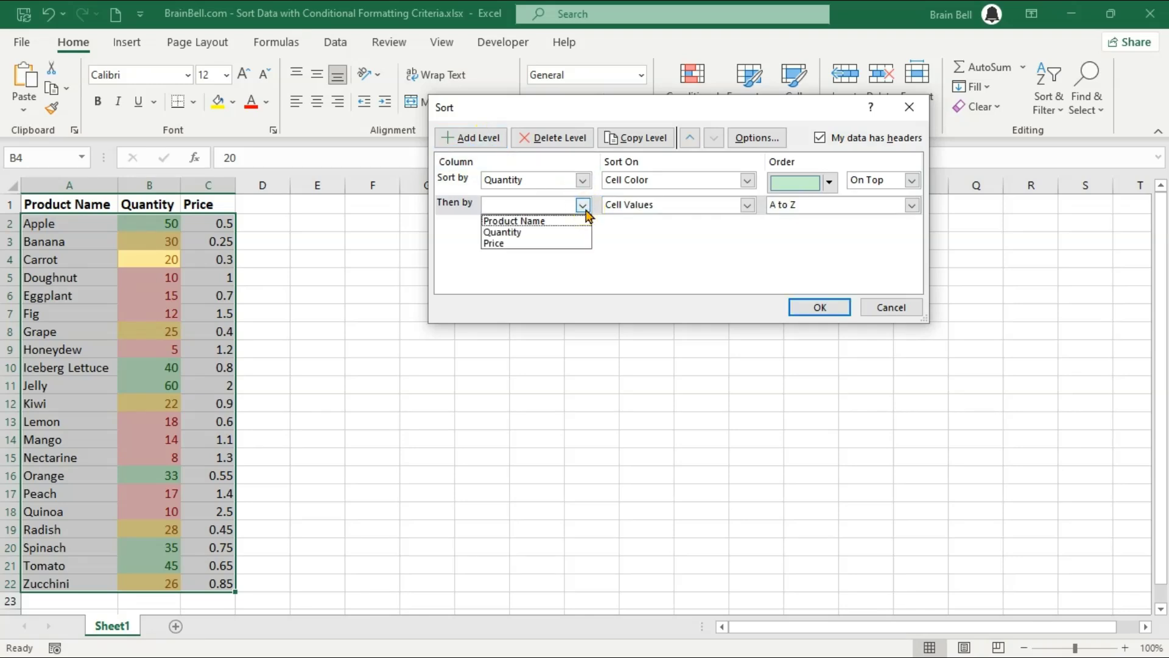
{"action": "left_click", "coordinate": [578, 234]}
{"action": "left_click", "coordinate": [747, 205]}
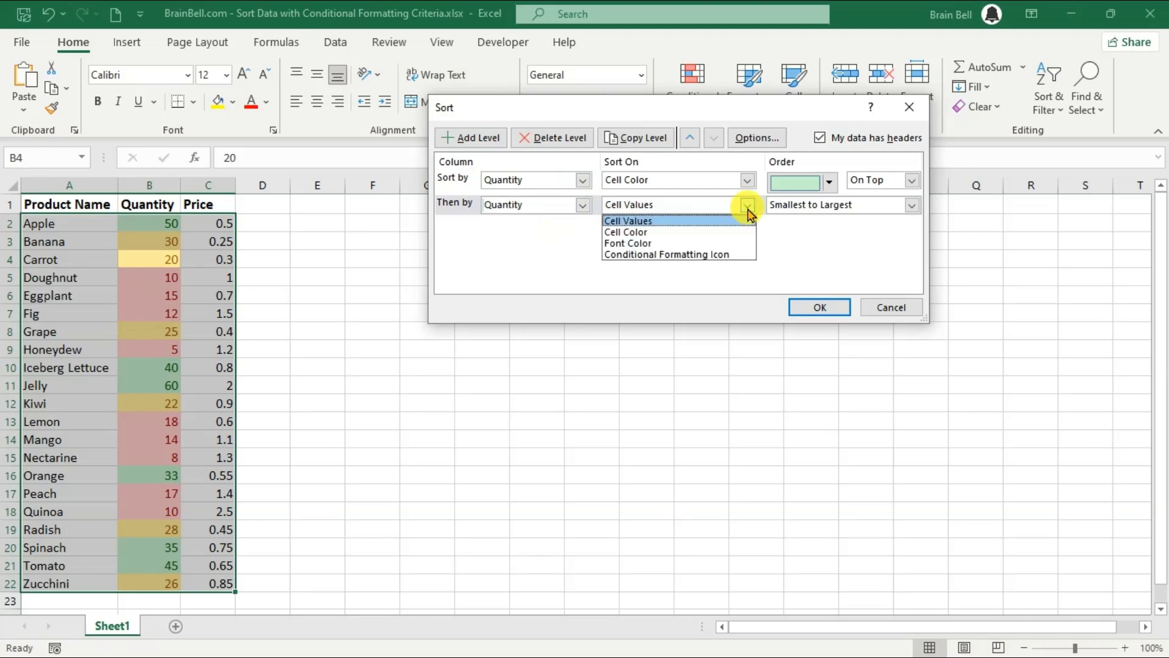
{"action": "left_click", "coordinate": [707, 229]}
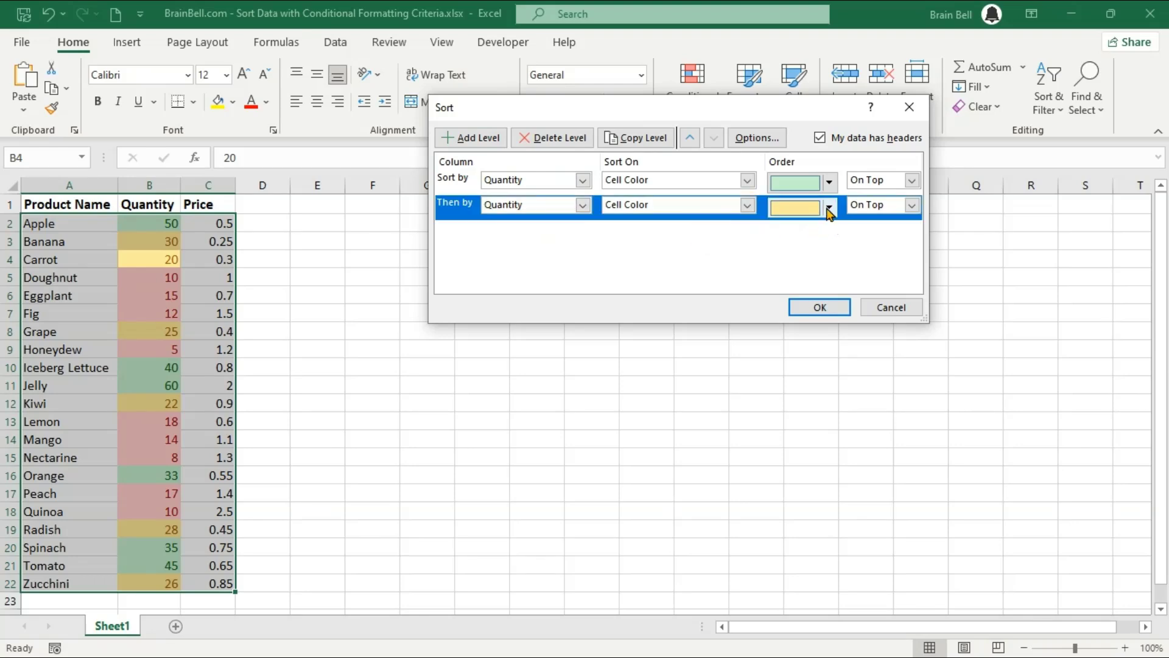
{"action": "left_click", "coordinate": [830, 206]}
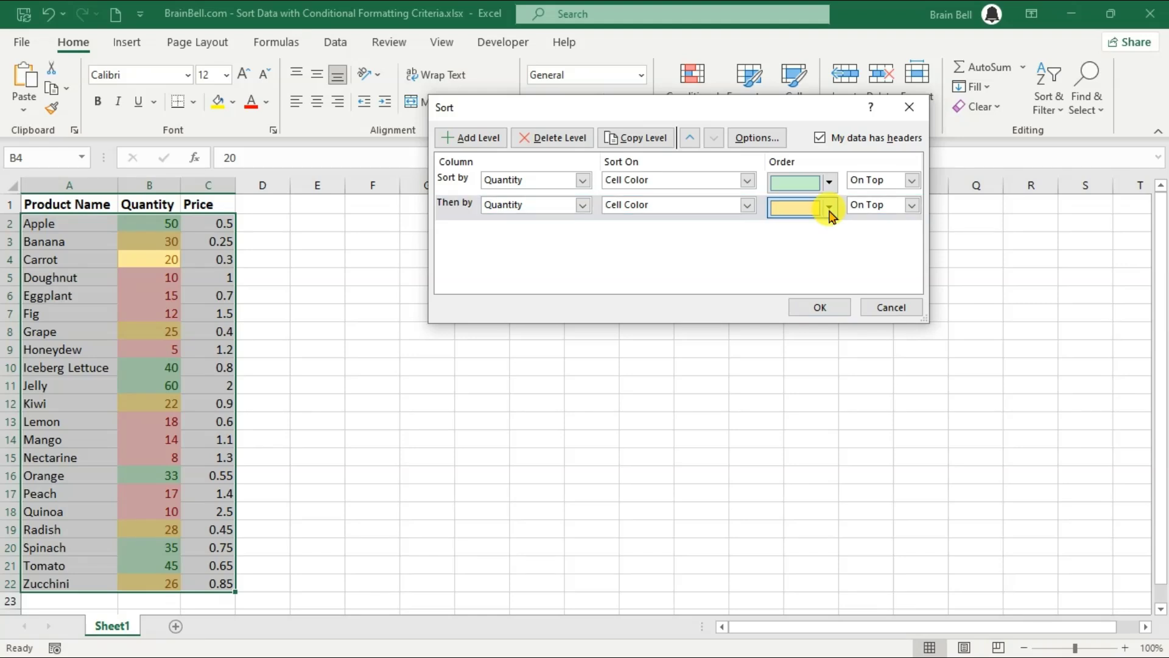
{"action": "left_click", "coordinate": [825, 232]}
{"action": "left_click", "coordinate": [881, 206]}
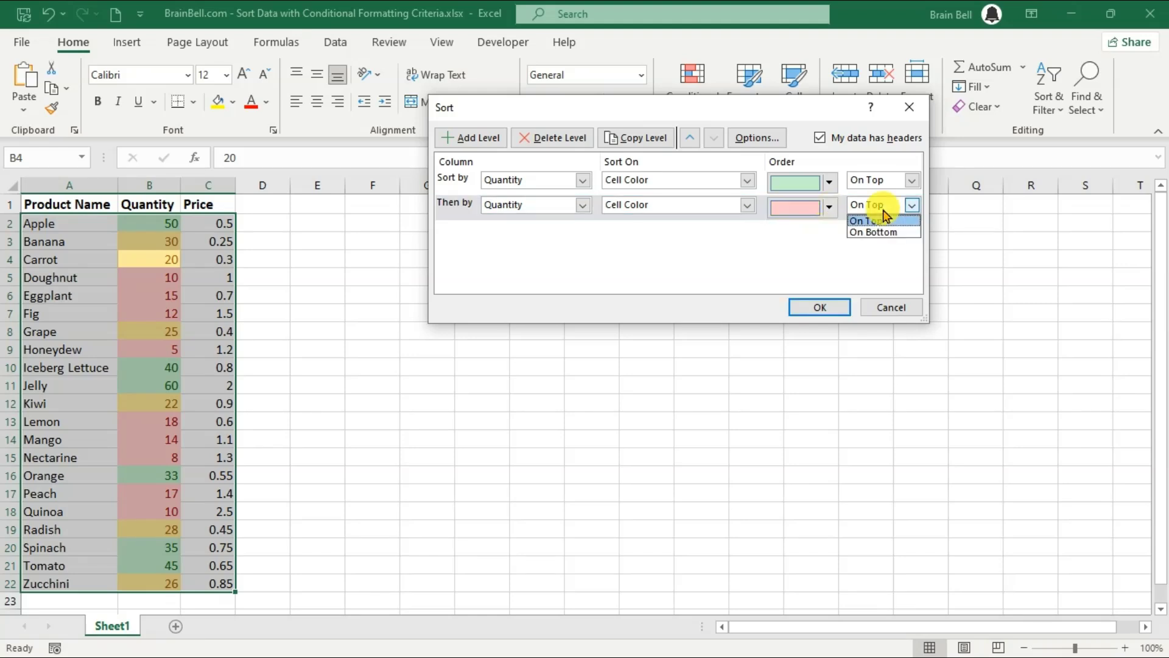
{"action": "left_click", "coordinate": [877, 232]}
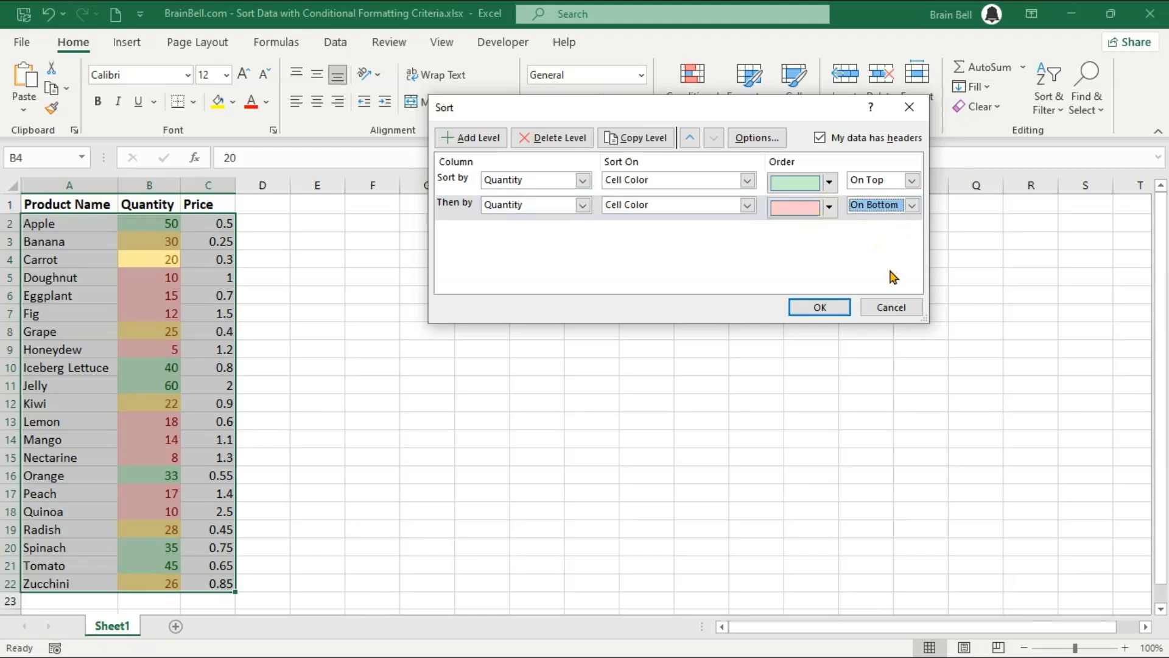
{"action": "left_click", "coordinate": [840, 315]}
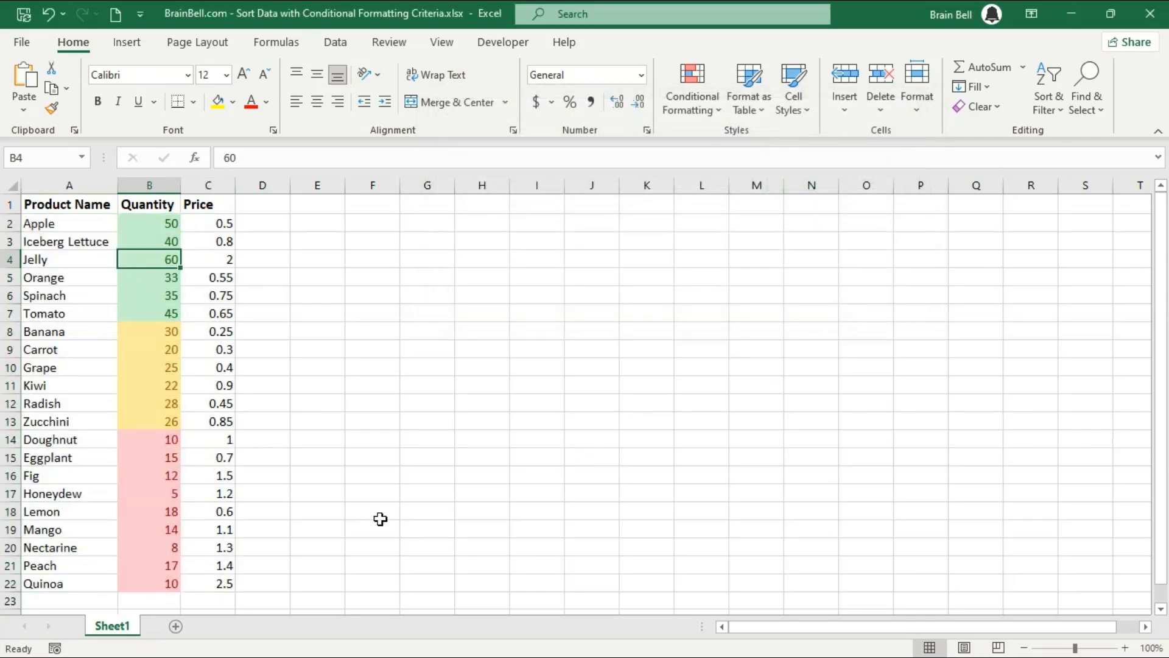
{"action": "left_click", "coordinate": [266, 241]}
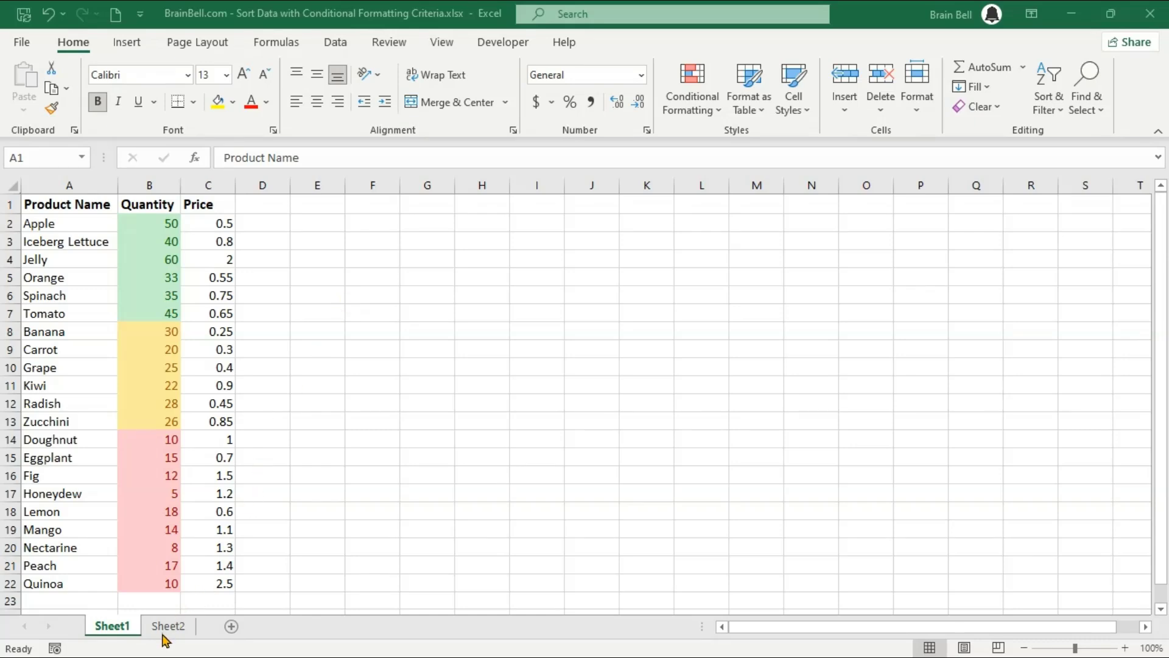
On Sheet2, apply the green, yellow and red circle icon set to the Quantity values in B2:B22
{"action": "left_click", "coordinate": [157, 632]}
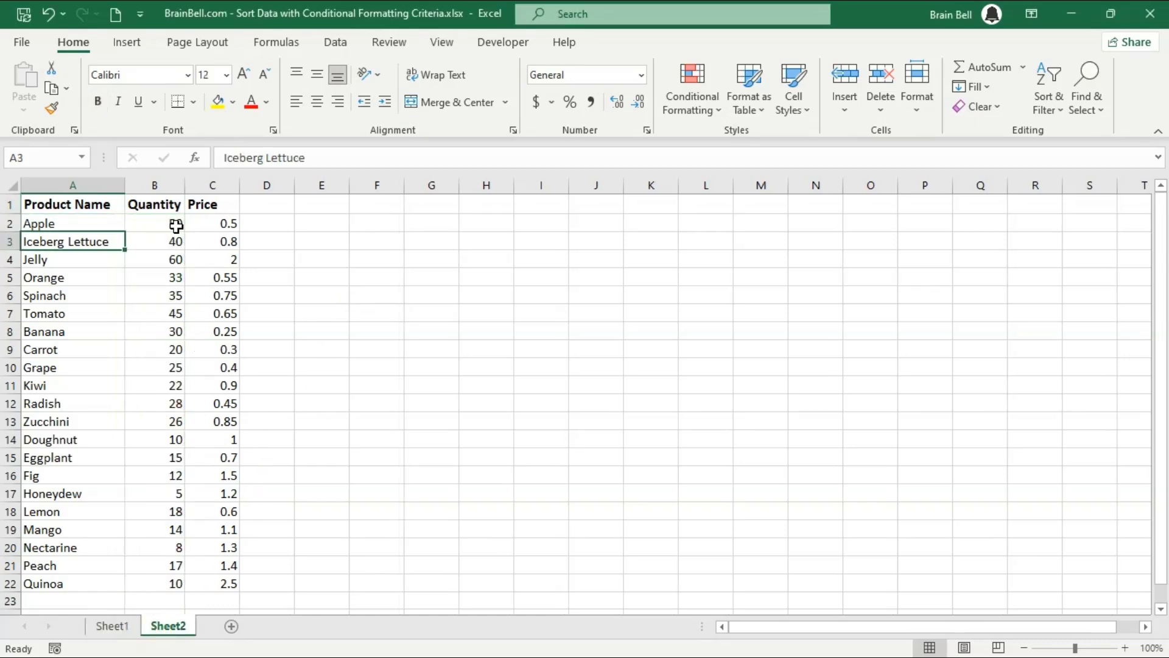
{"action": "left_click_drag", "start_coordinate": [175, 223], "coordinate": [181, 584]}
{"action": "left_click", "coordinate": [706, 112]}
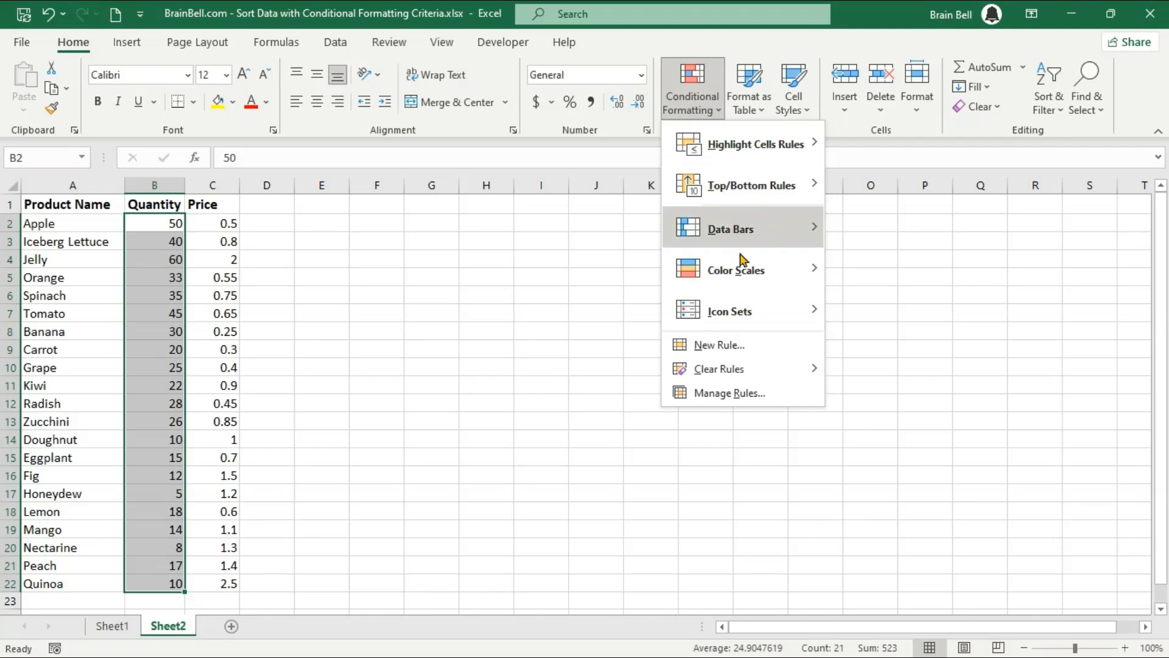
{"action": "mouse_move", "coordinate": [752, 312]}
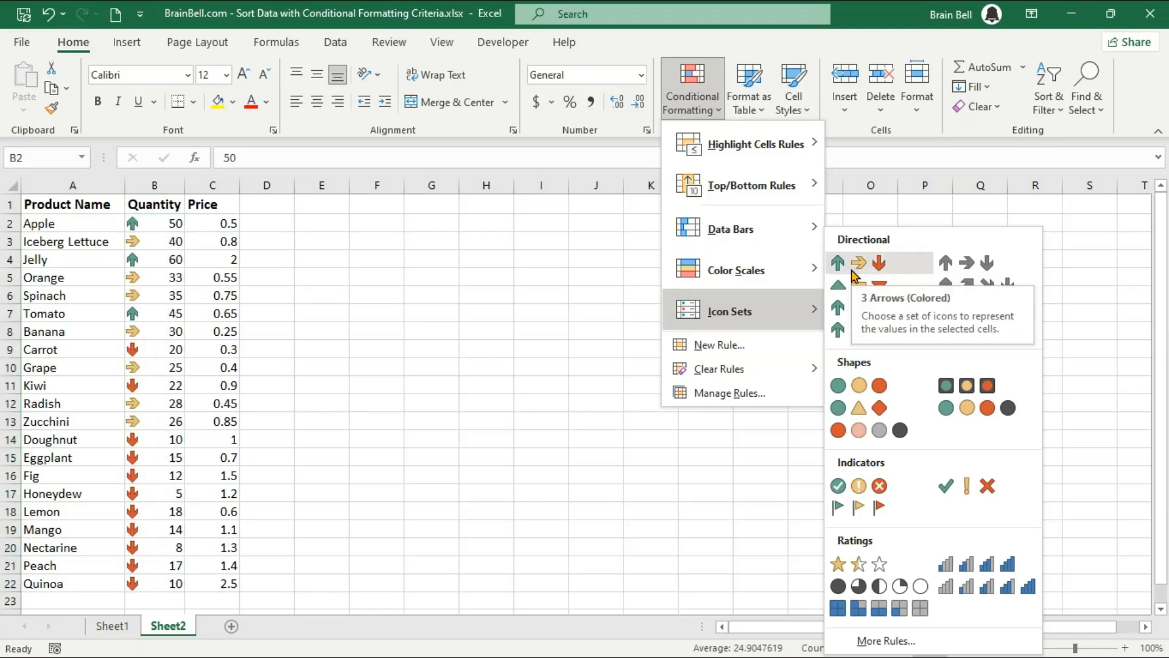
{"action": "left_click", "coordinate": [859, 393]}
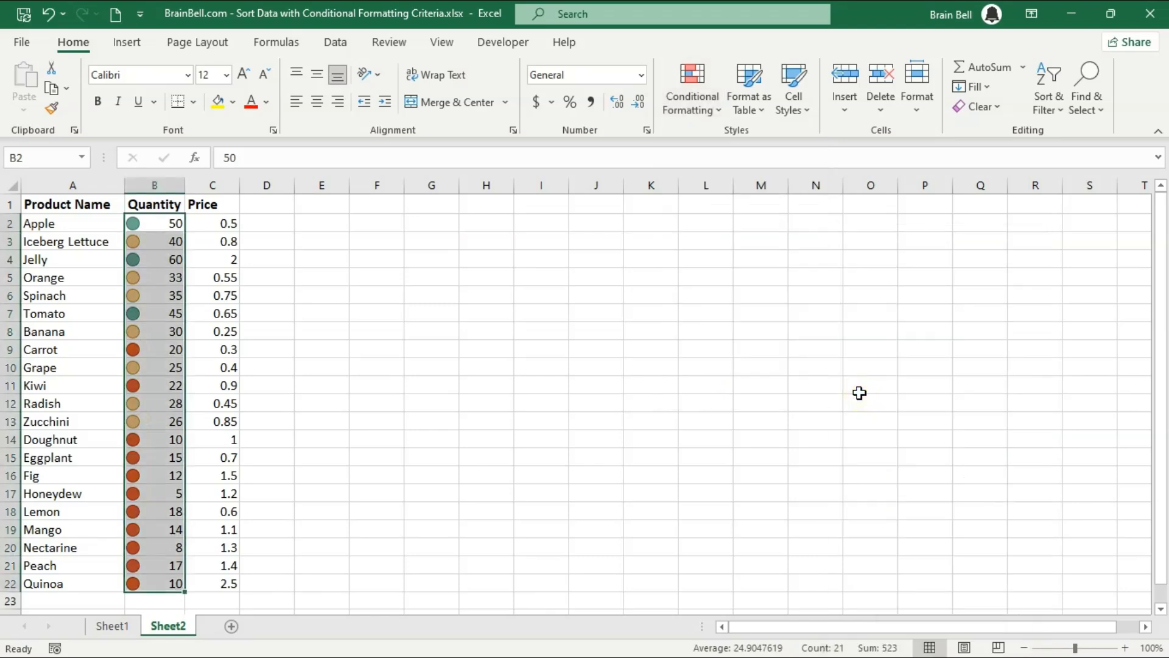
Set up a custom sort of the expanded selection by Quantity's conditional formatting icon, with the green circle on top
{"action": "left_click", "coordinate": [1064, 107]}
{"action": "left_click", "coordinate": [1064, 181]}
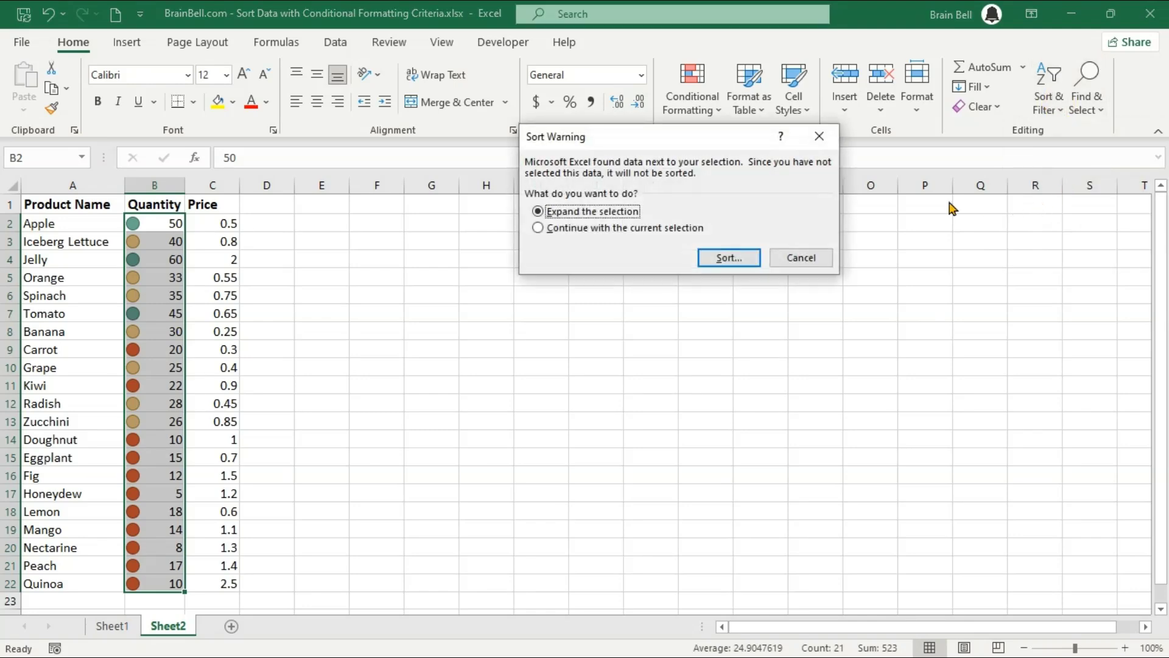
{"action": "left_click", "coordinate": [717, 261]}
{"action": "left_click", "coordinate": [579, 182]}
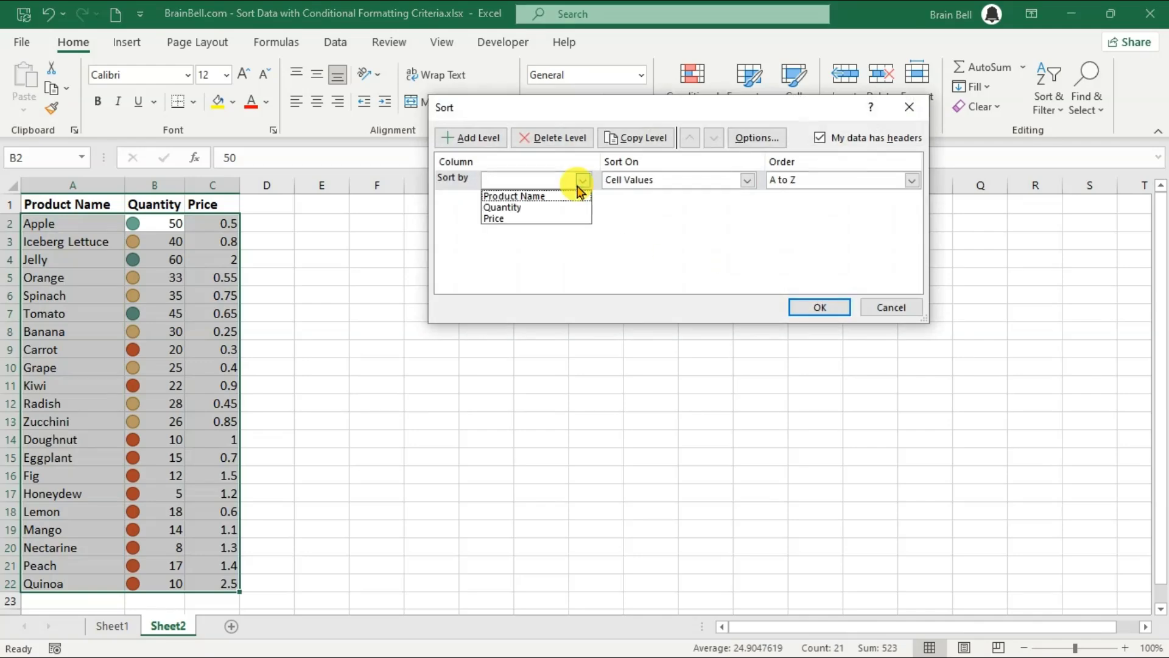
{"action": "left_click", "coordinate": [556, 207]}
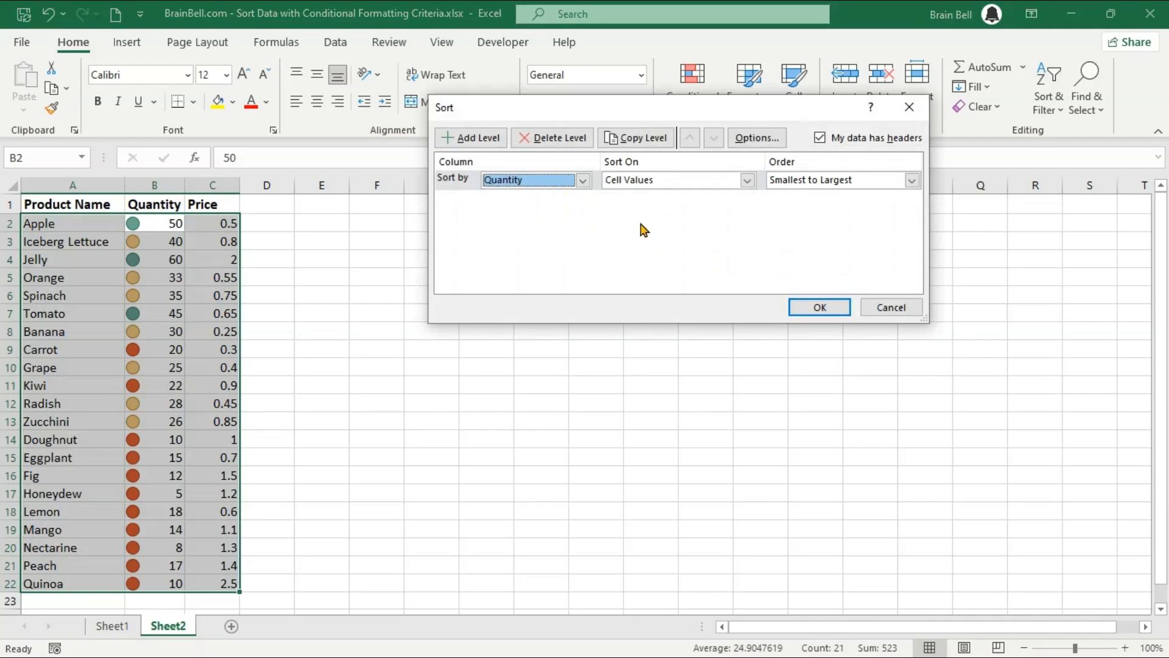
{"action": "left_click", "coordinate": [708, 184]}
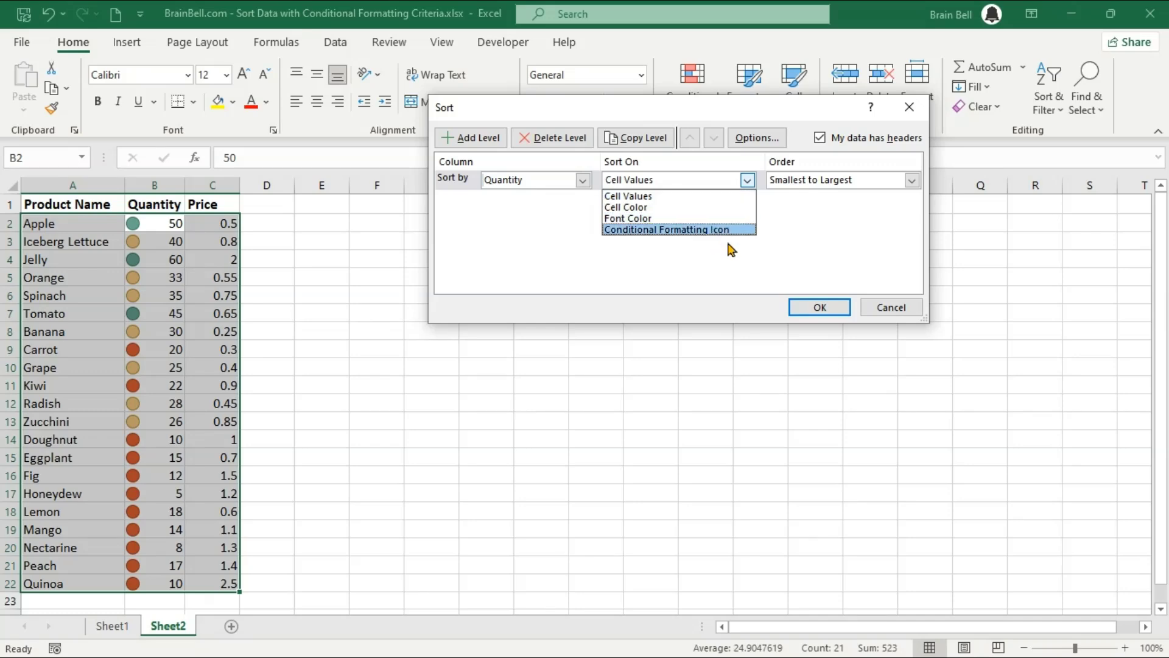
{"action": "left_click", "coordinate": [719, 232]}
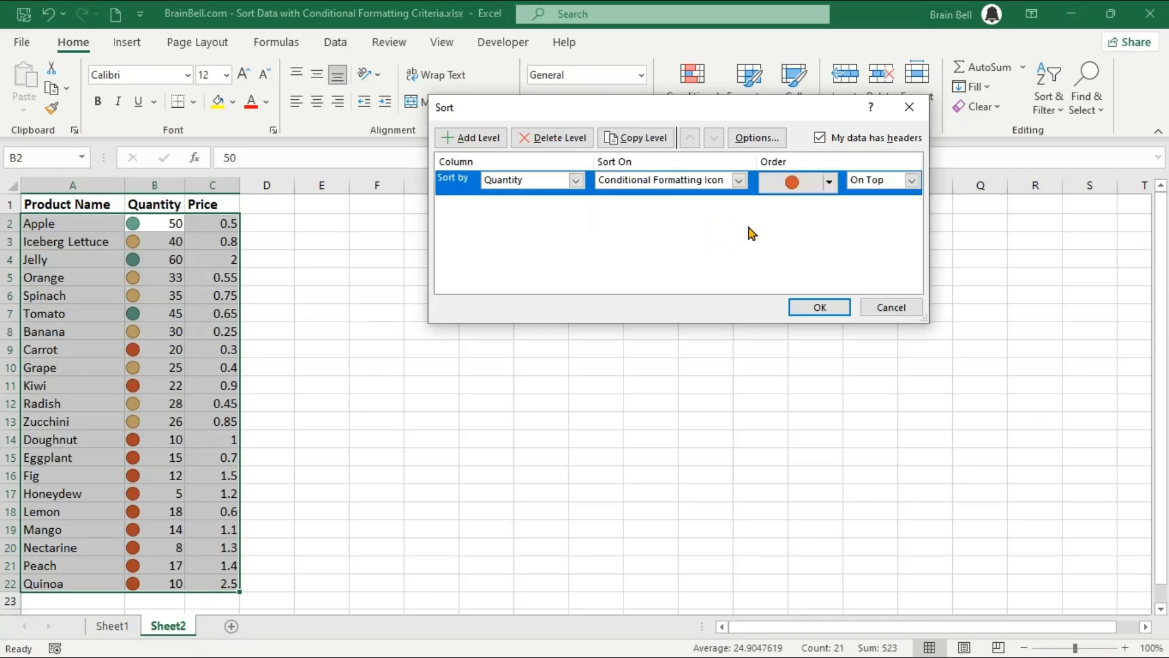
{"action": "left_click", "coordinate": [830, 186]}
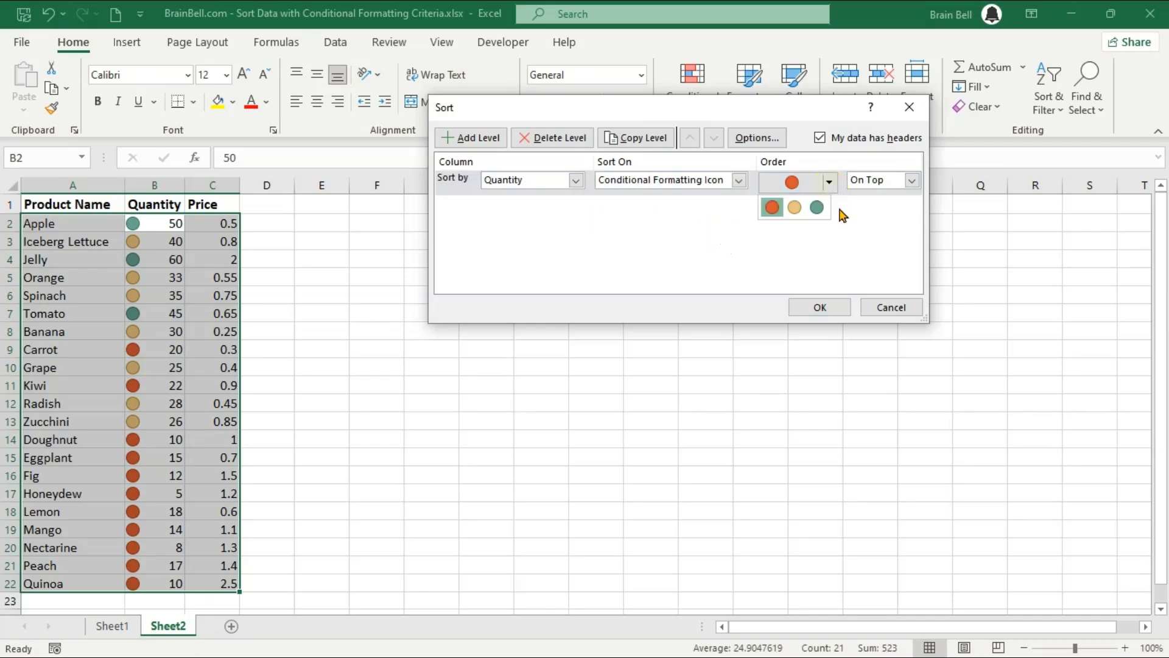
{"action": "left_click", "coordinate": [817, 208]}
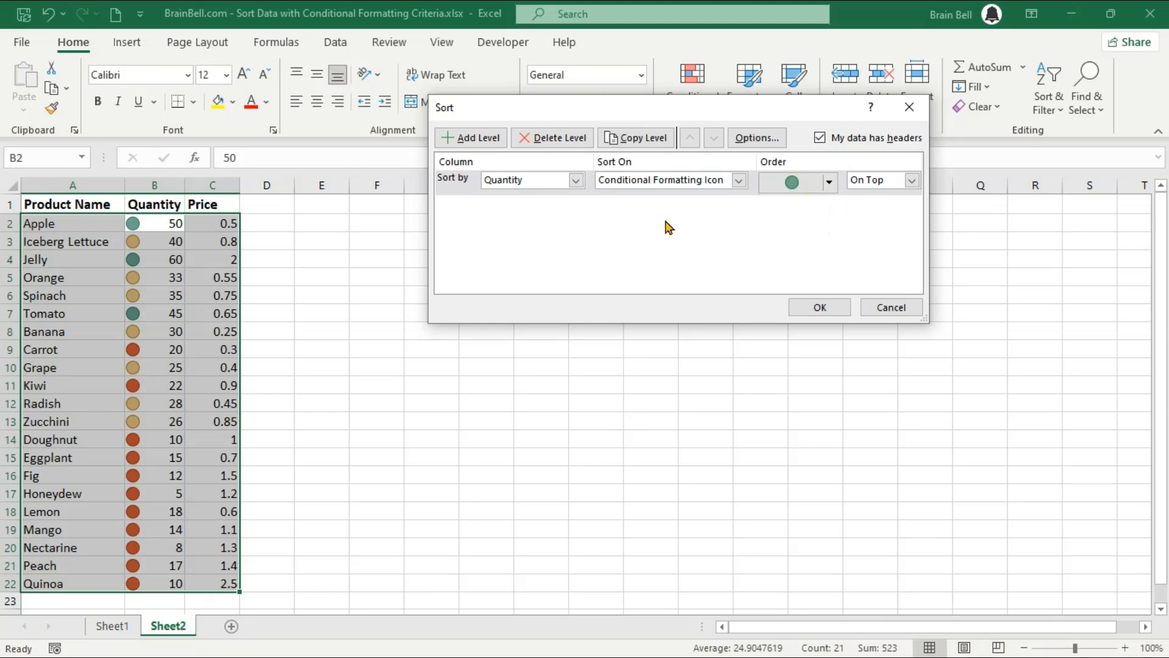
Add a second sort level on Quantity by conditional formatting icon with the red circle on bottom, and apply the sort
{"action": "left_click", "coordinate": [481, 139]}
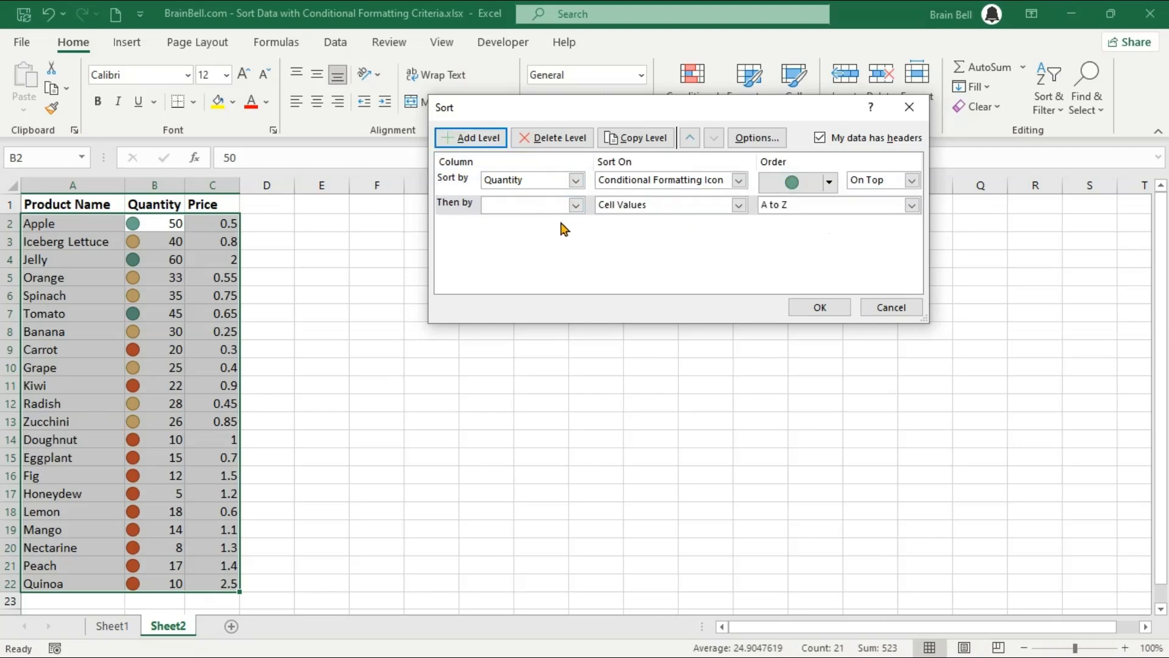
{"action": "left_click", "coordinate": [576, 205]}
{"action": "left_click", "coordinate": [523, 232]}
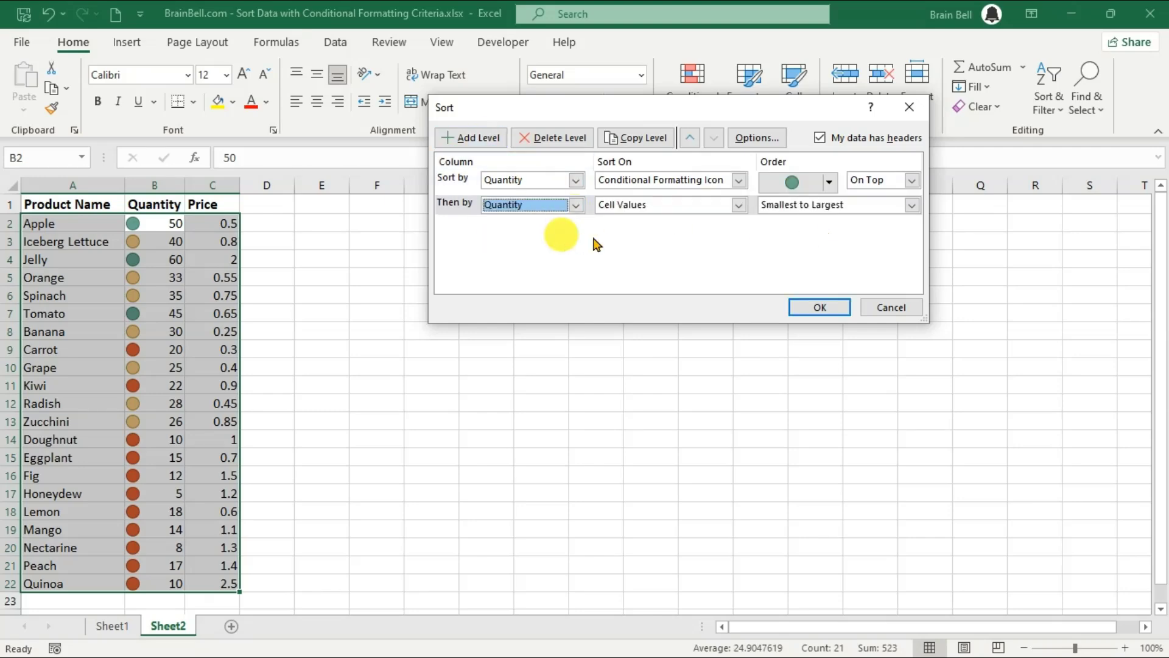
{"action": "left_click", "coordinate": [723, 208]}
{"action": "left_click", "coordinate": [724, 255]}
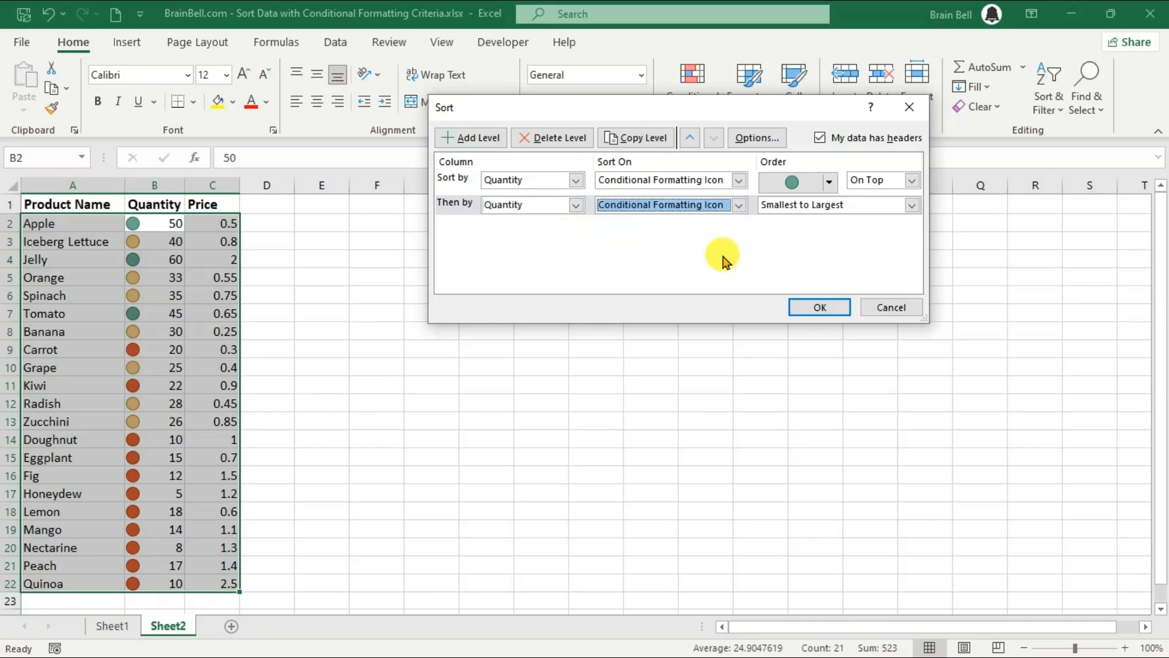
{"action": "left_click", "coordinate": [880, 205]}
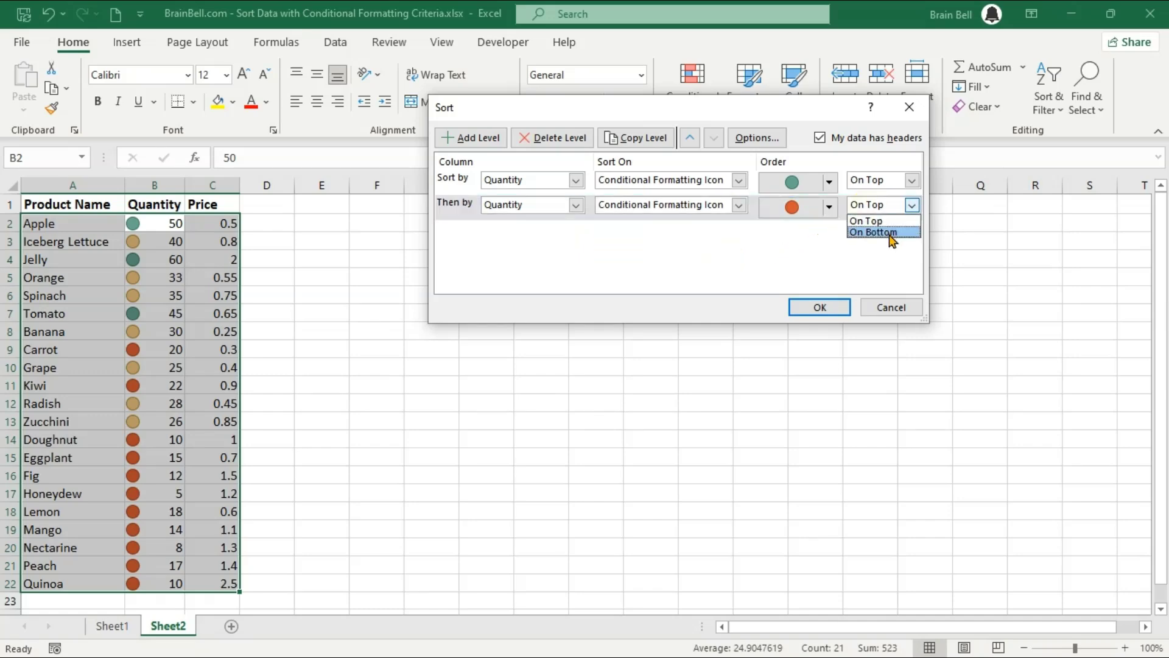
{"action": "left_click", "coordinate": [890, 235]}
{"action": "left_click", "coordinate": [824, 308]}
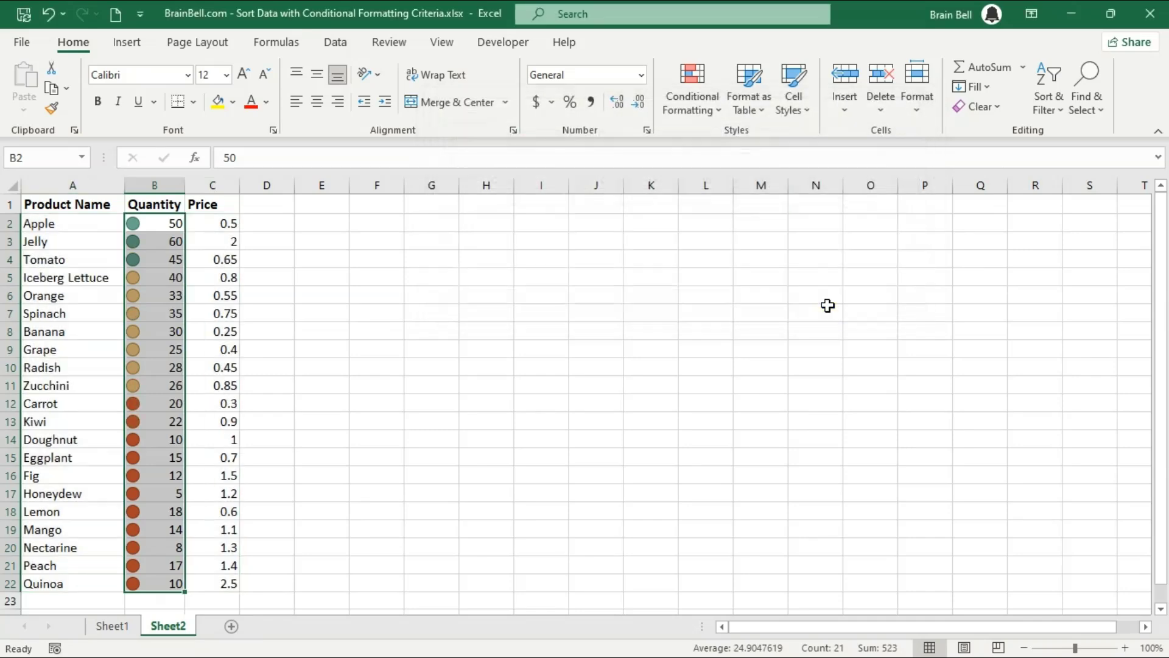
{"action": "left_click", "coordinate": [430, 390]}
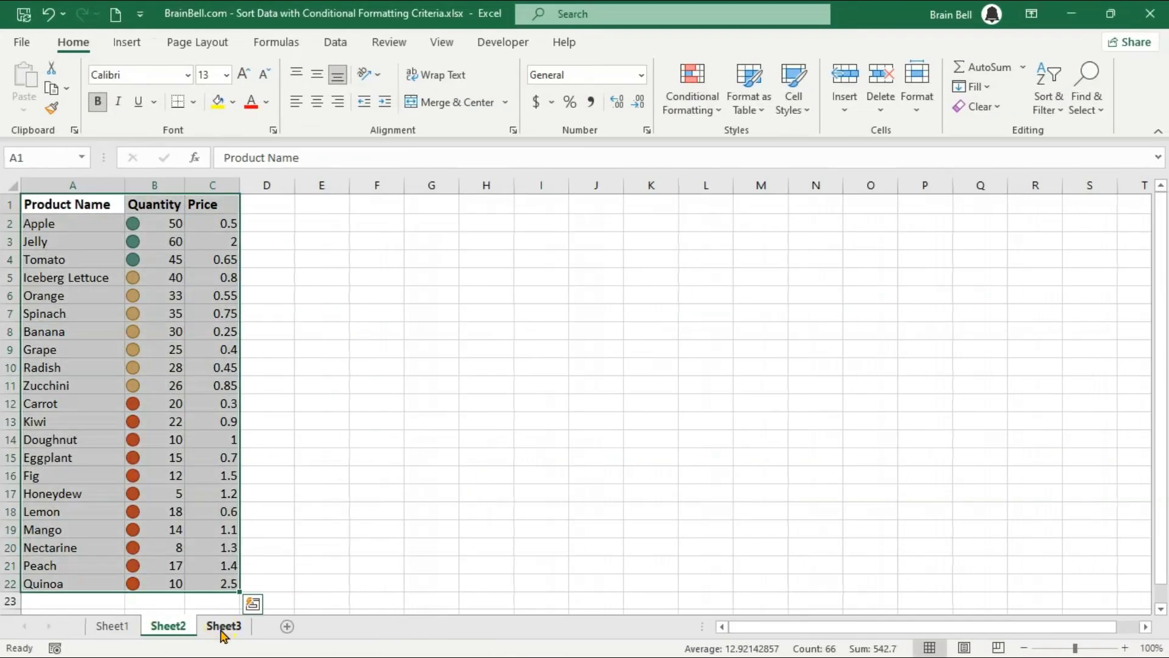
On Sheet3, start a Greater Than highlight rule for the prices in C2:C22 with a custom dark green font color
{"action": "left_click", "coordinate": [223, 627]}
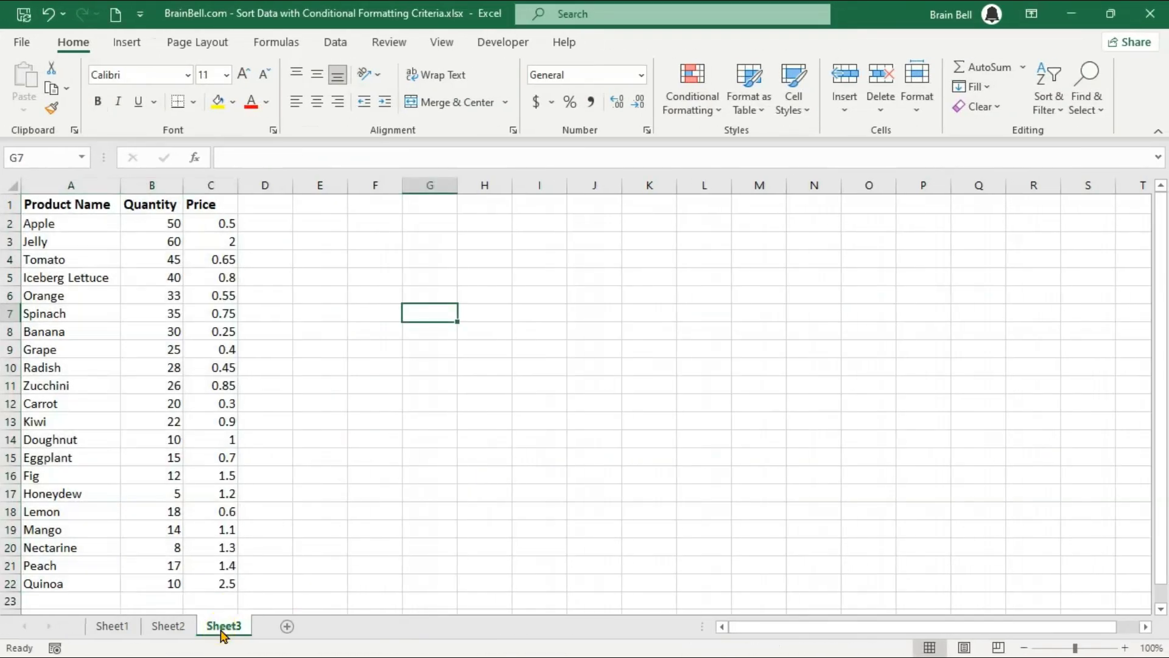
{"action": "left_click", "coordinate": [166, 628]}
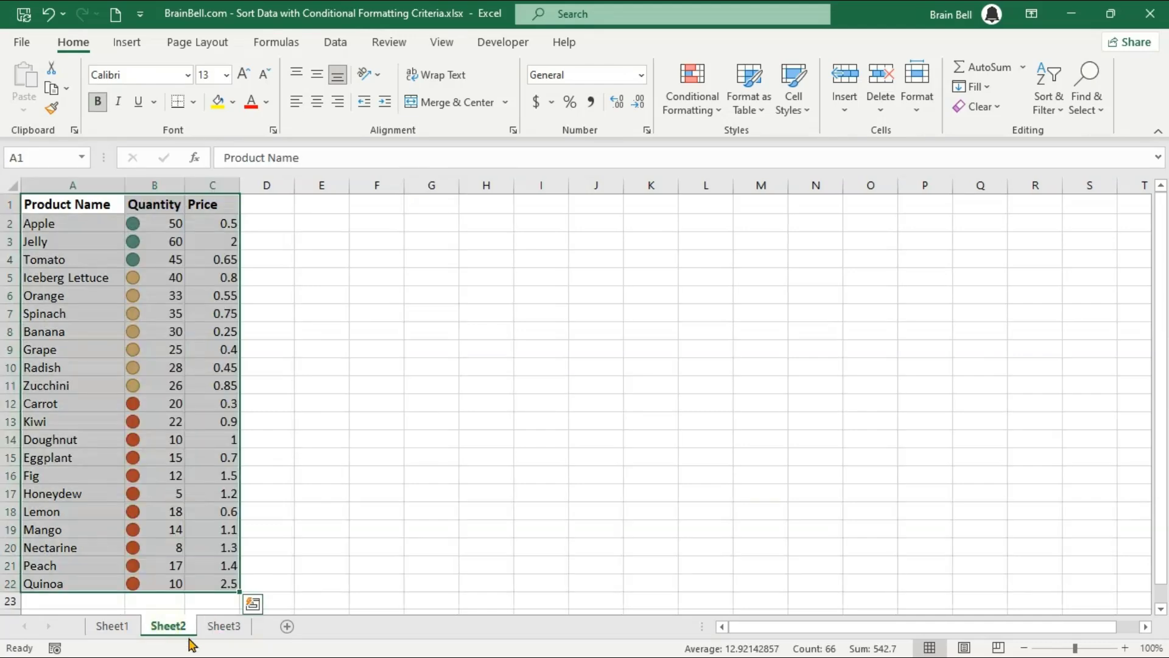
{"action": "left_click", "coordinate": [220, 628]}
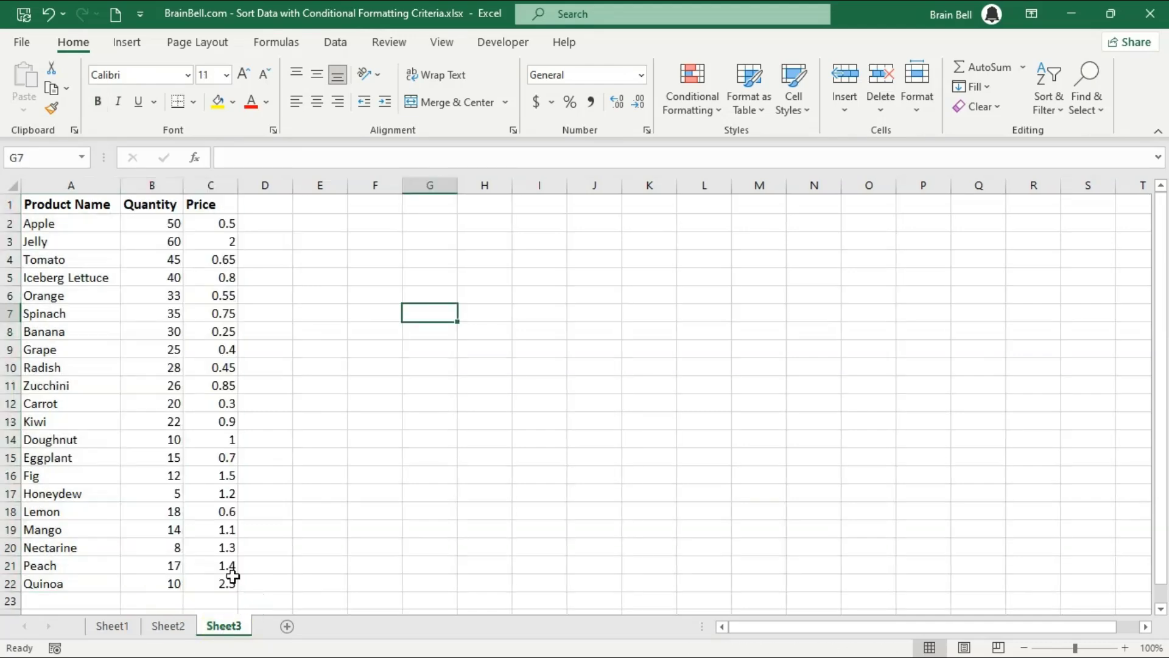
{"action": "left_click_drag", "start_coordinate": [227, 224], "coordinate": [234, 583]}
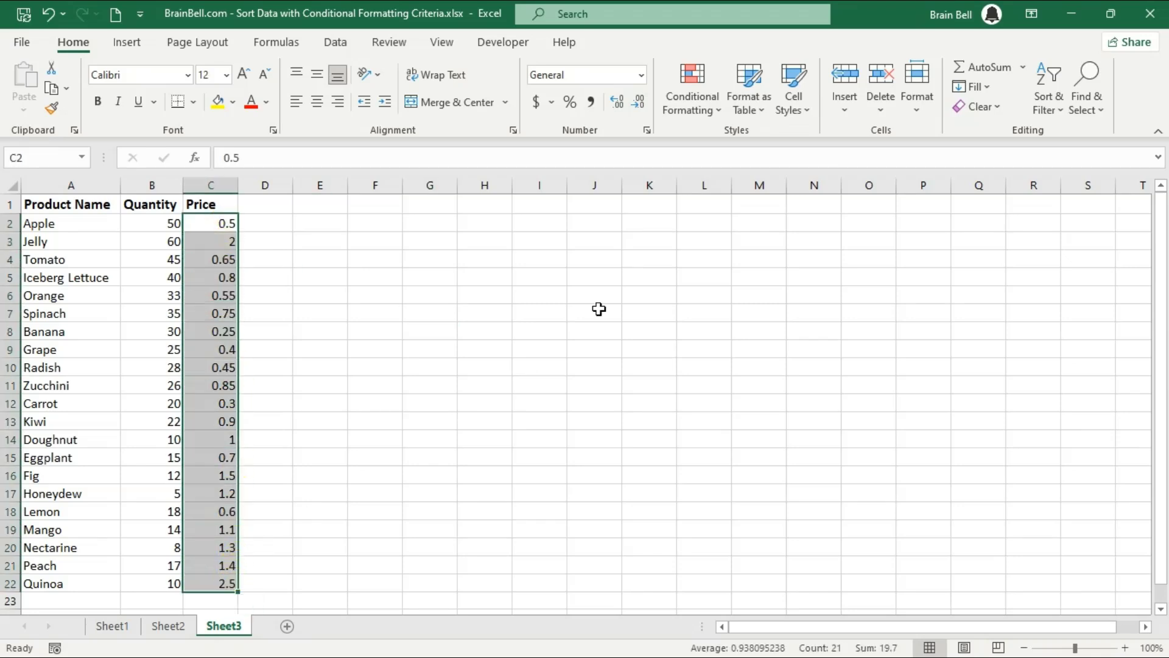
{"action": "left_click", "coordinate": [713, 92]}
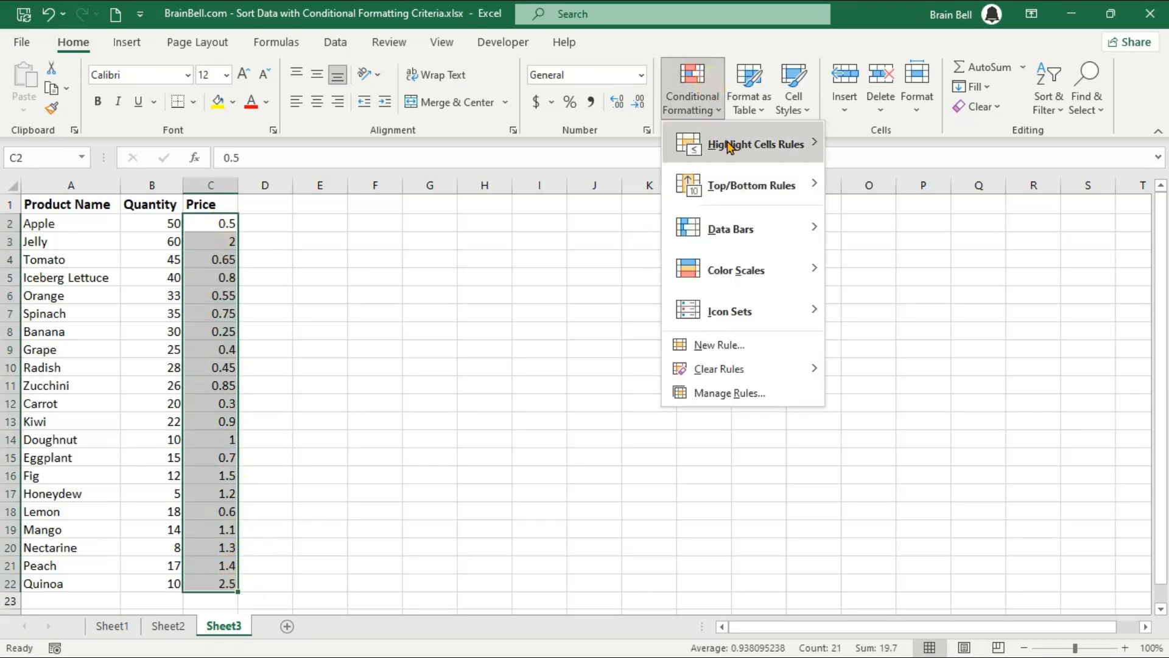
{"action": "mouse_move", "coordinate": [757, 148]}
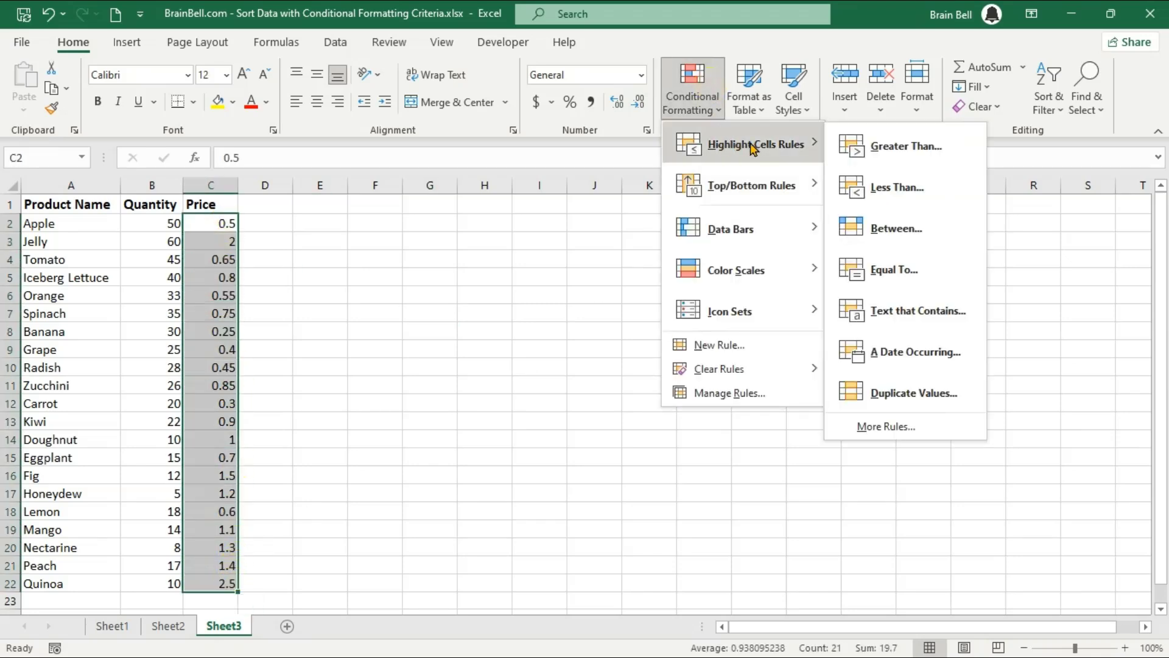
{"action": "left_click", "coordinate": [885, 159]}
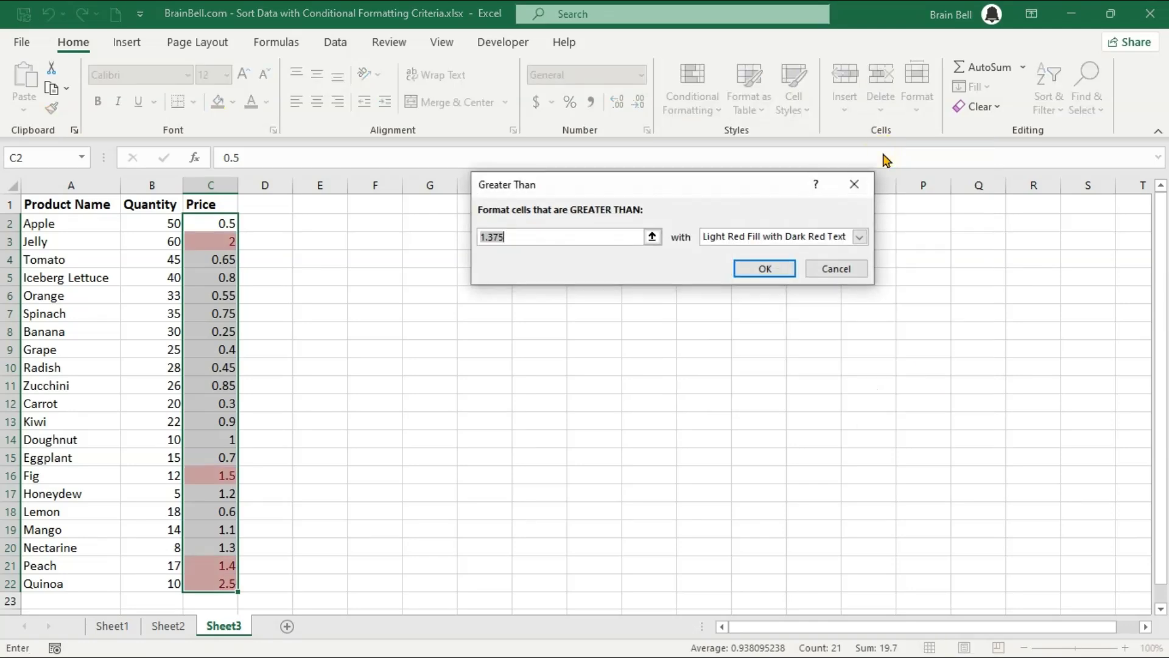
{"action": "left_click", "coordinate": [864, 240]}
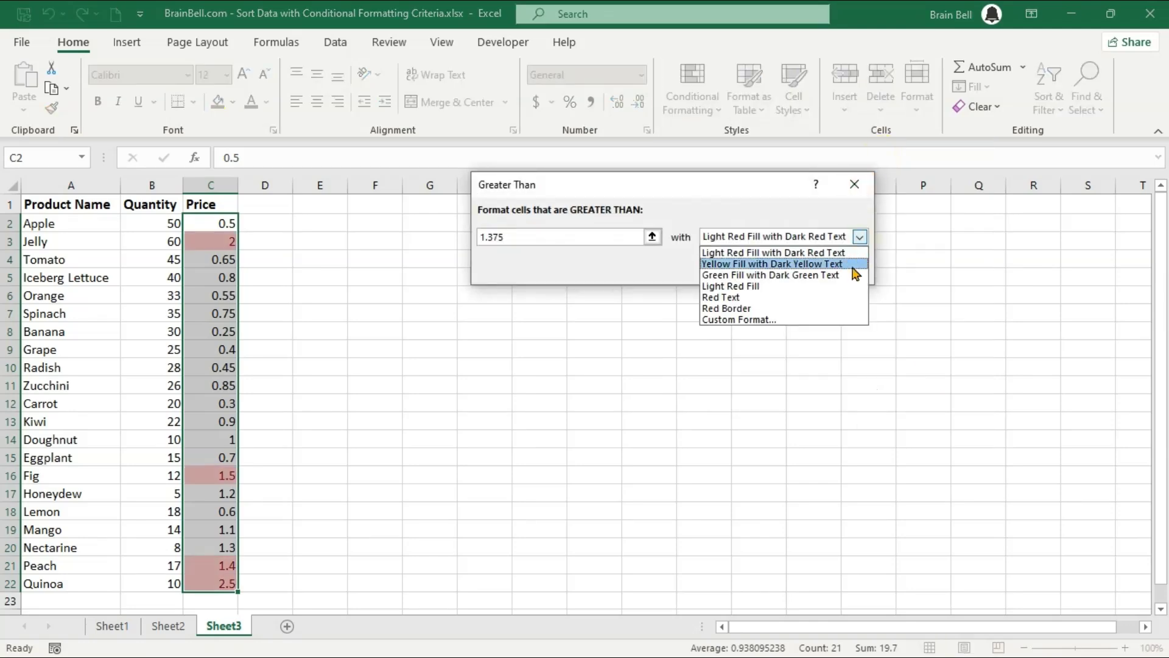
{"action": "left_click", "coordinate": [816, 320]}
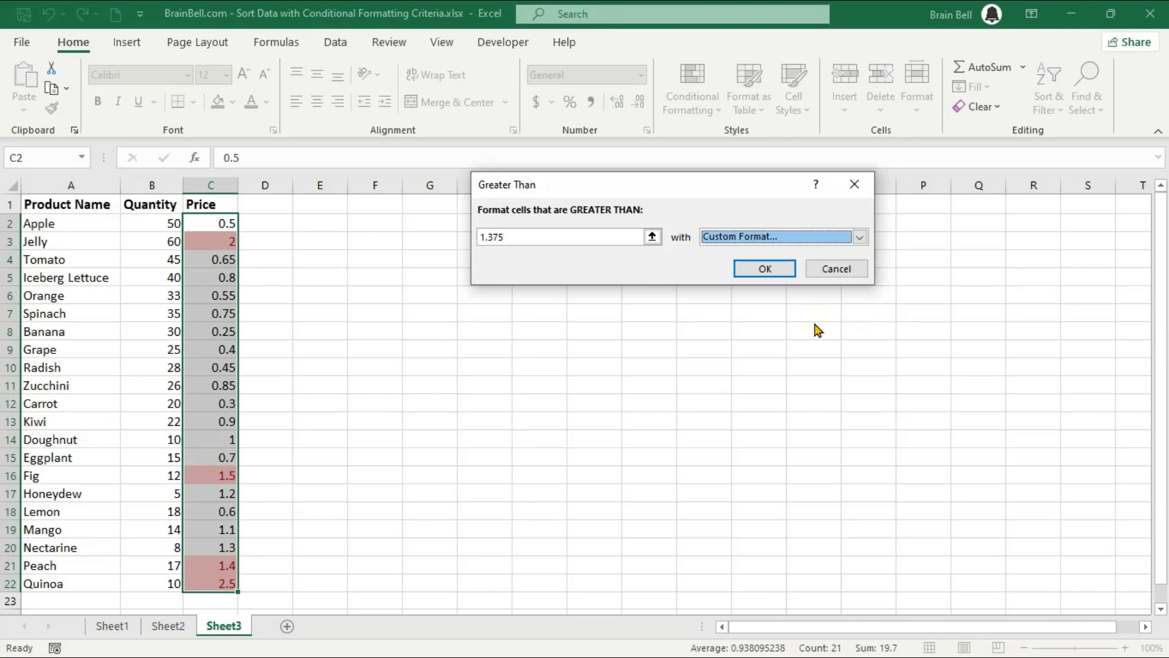
{"action": "left_click", "coordinate": [795, 185]}
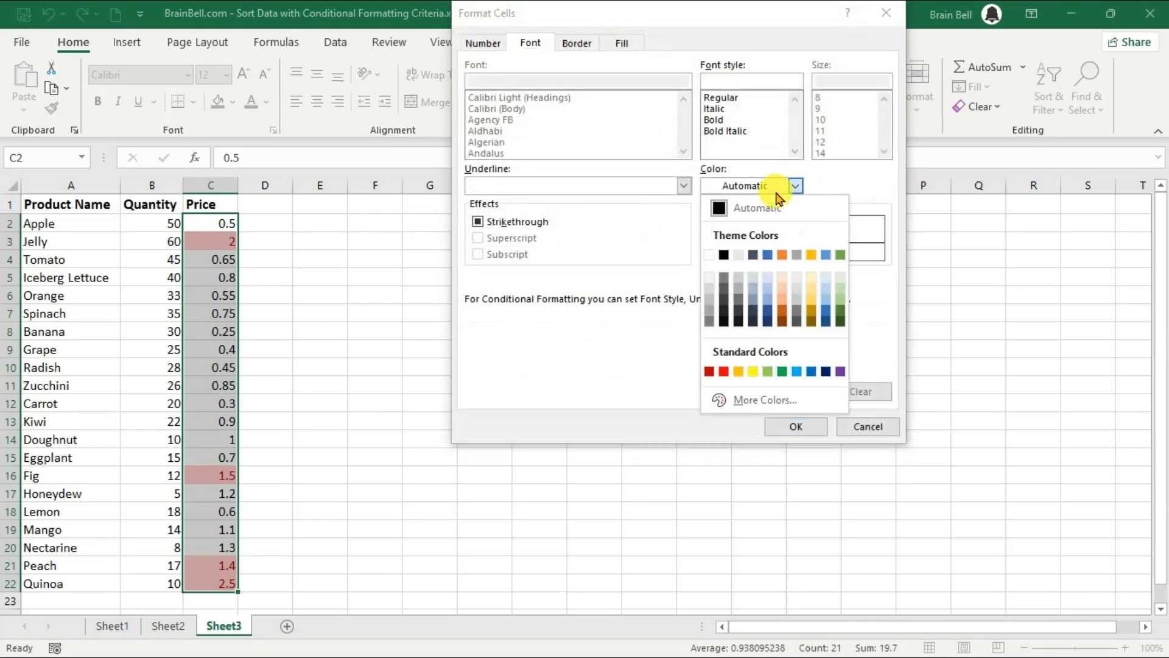
{"action": "left_click", "coordinate": [840, 320]}
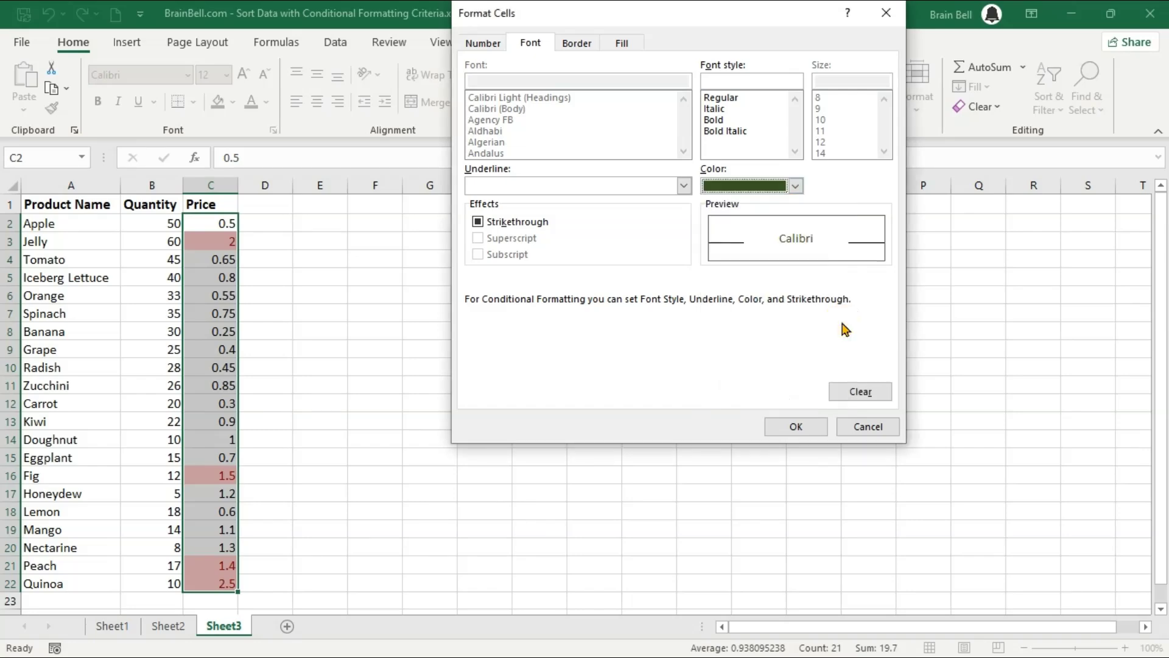
{"action": "left_click", "coordinate": [811, 421]}
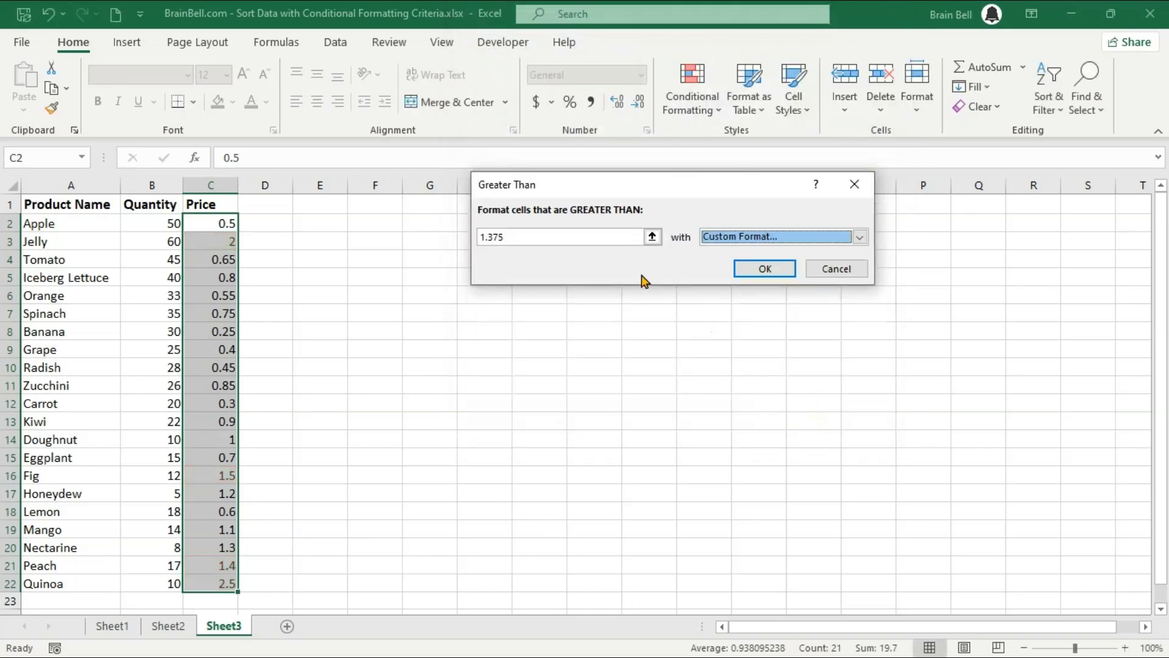
Set the Greater Than rule's threshold to 2 and apply it
{"action": "left_click_drag", "start_coordinate": [619, 237], "coordinate": [460, 231]}
{"action": "type", "text": "2"}
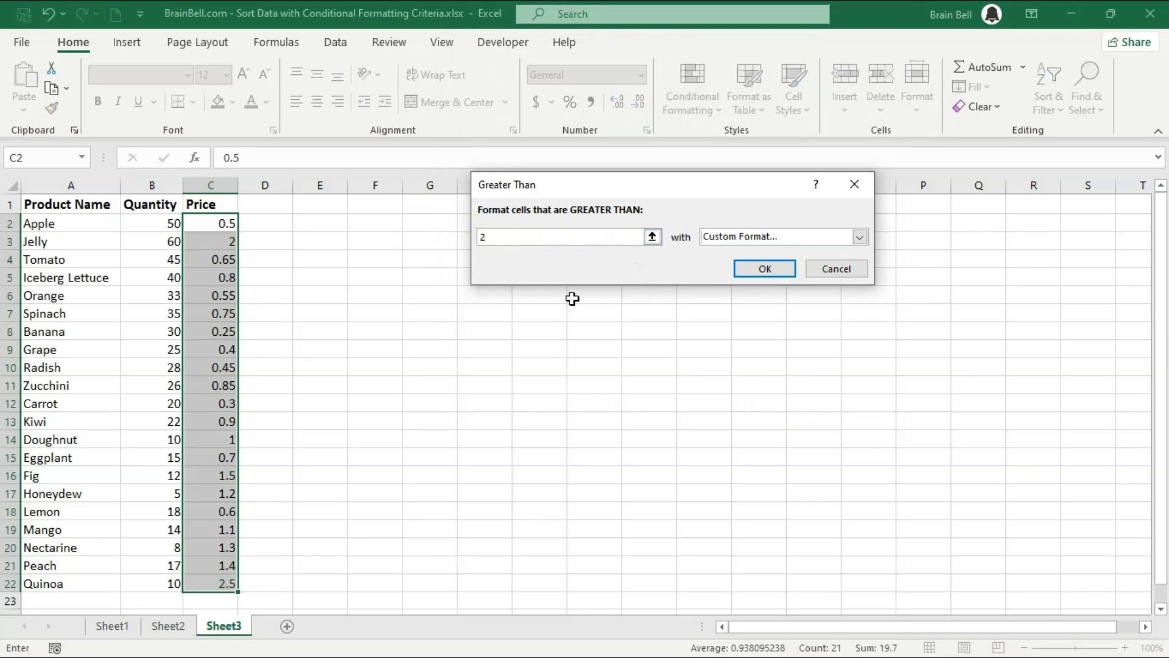
{"action": "left_click", "coordinate": [757, 268]}
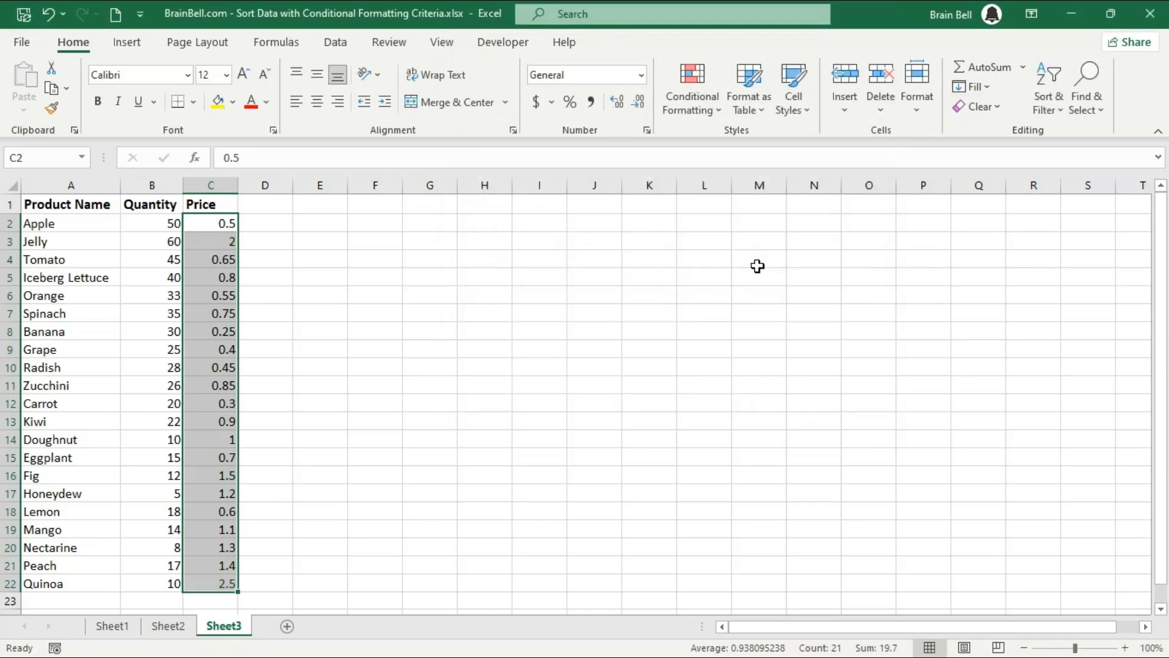
Start a Less Than highlight rule for the prices in C2:C22 with a custom orange font color
{"action": "left_click", "coordinate": [699, 110]}
{"action": "mouse_move", "coordinate": [716, 147]}
{"action": "left_click", "coordinate": [895, 186]}
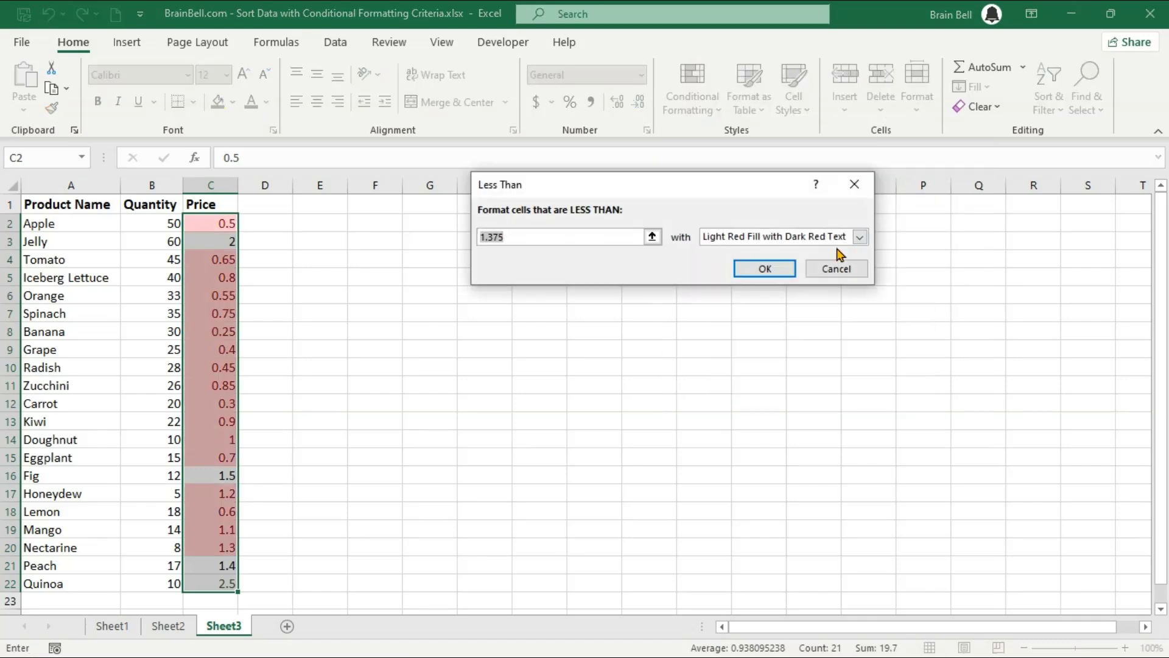
{"action": "left_click", "coordinate": [729, 241]}
{"action": "left_click", "coordinate": [757, 320]}
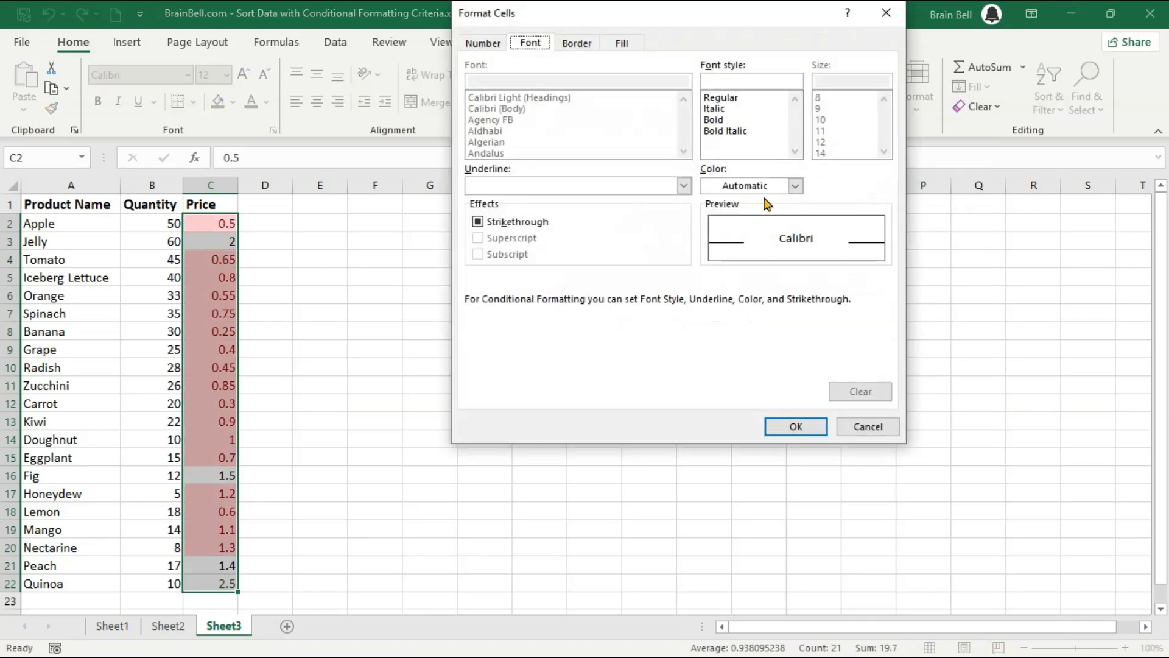
{"action": "left_click", "coordinate": [794, 186]}
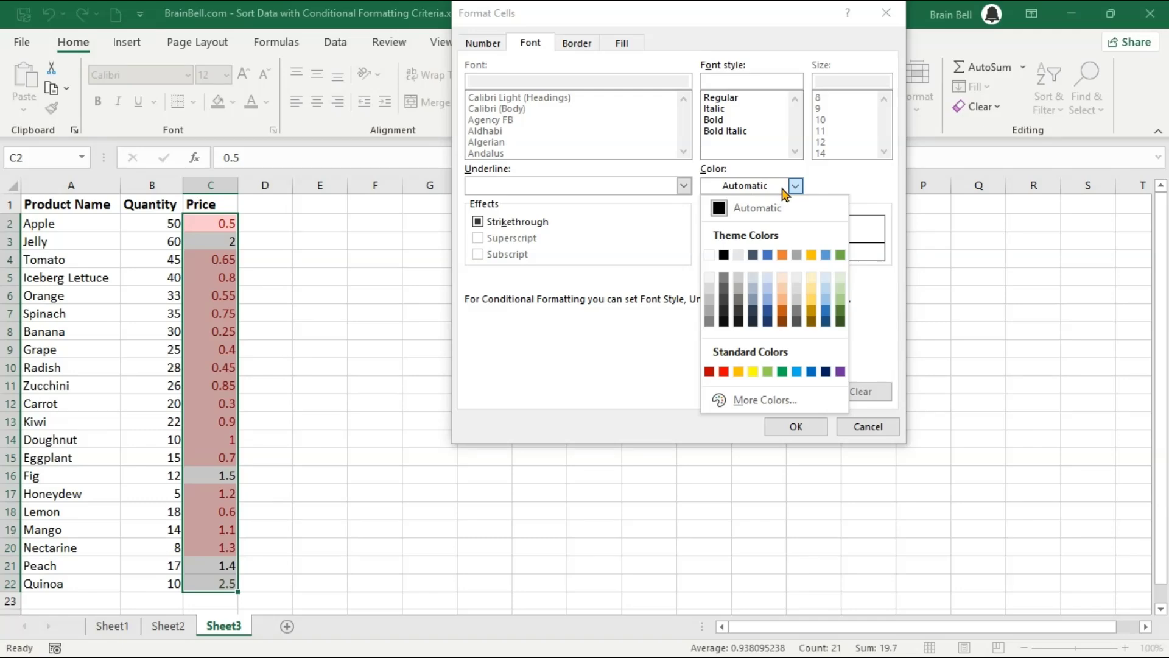
{"action": "left_click", "coordinate": [738, 372]}
{"action": "left_click", "coordinate": [795, 426]}
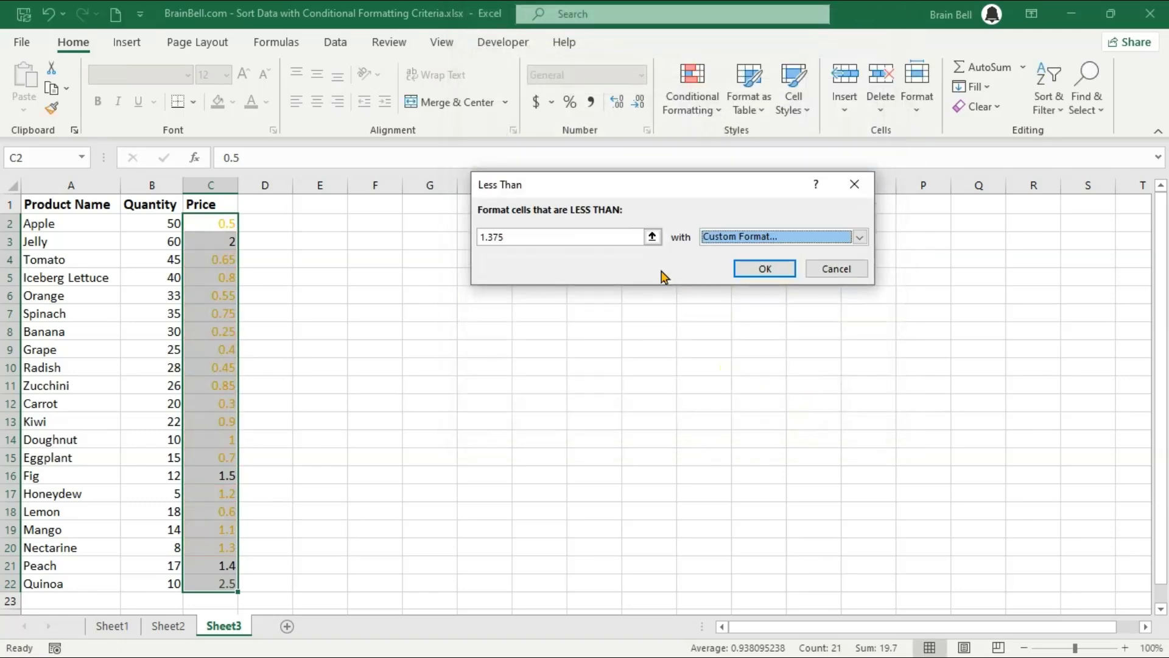
Set the Less Than rule's threshold to 1 and apply it
{"action": "left_click", "coordinate": [635, 234]}
{"action": "key", "text": "BackSpace"}
{"action": "key", "text": "BackSpace"}
{"action": "key", "text": "BackSpace"}
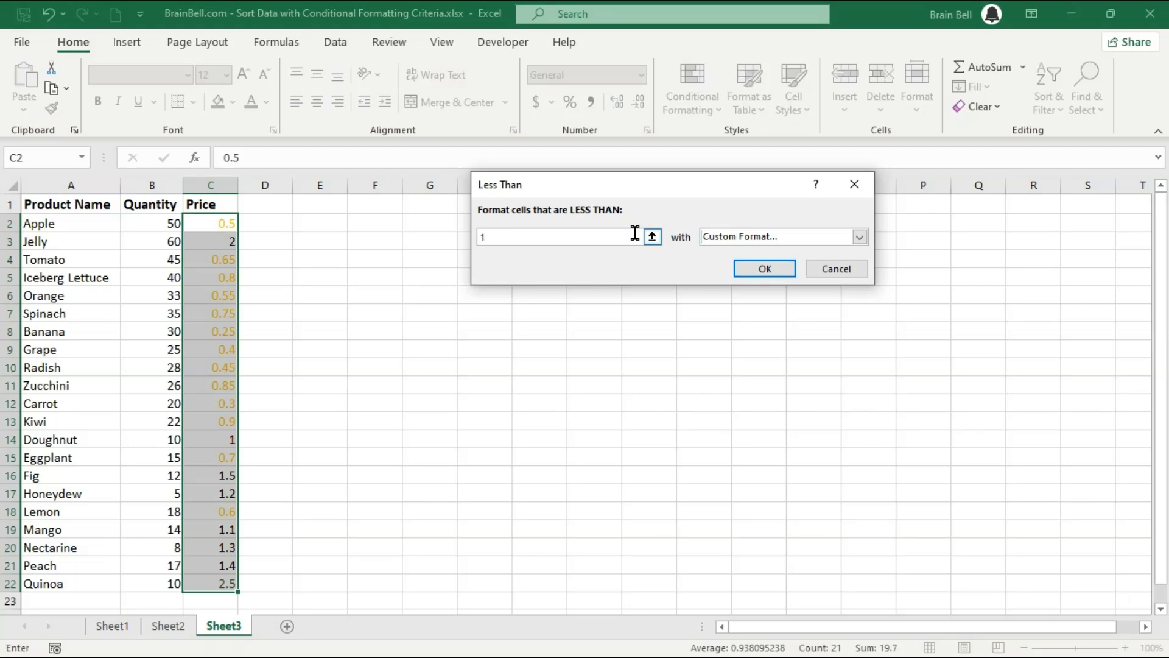
{"action": "left_click", "coordinate": [750, 268]}
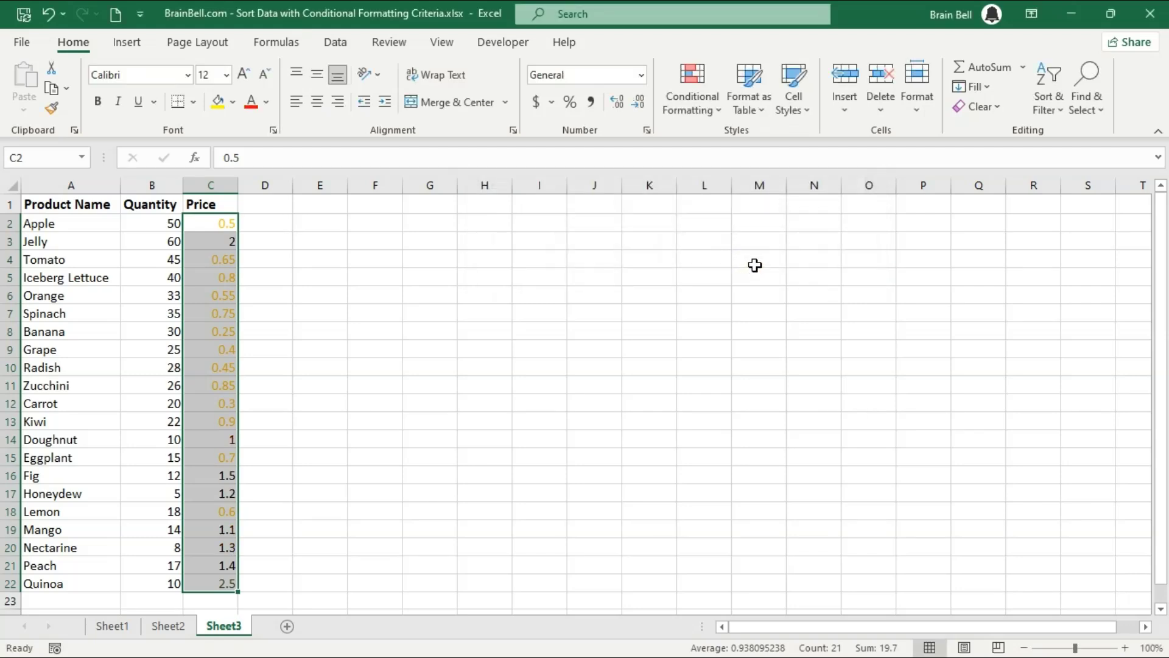
Add a Between highlight rule to the prices for values from 1 to 2 with a custom dark blue font color
{"action": "left_click", "coordinate": [692, 91]}
{"action": "mouse_move", "coordinate": [717, 142]}
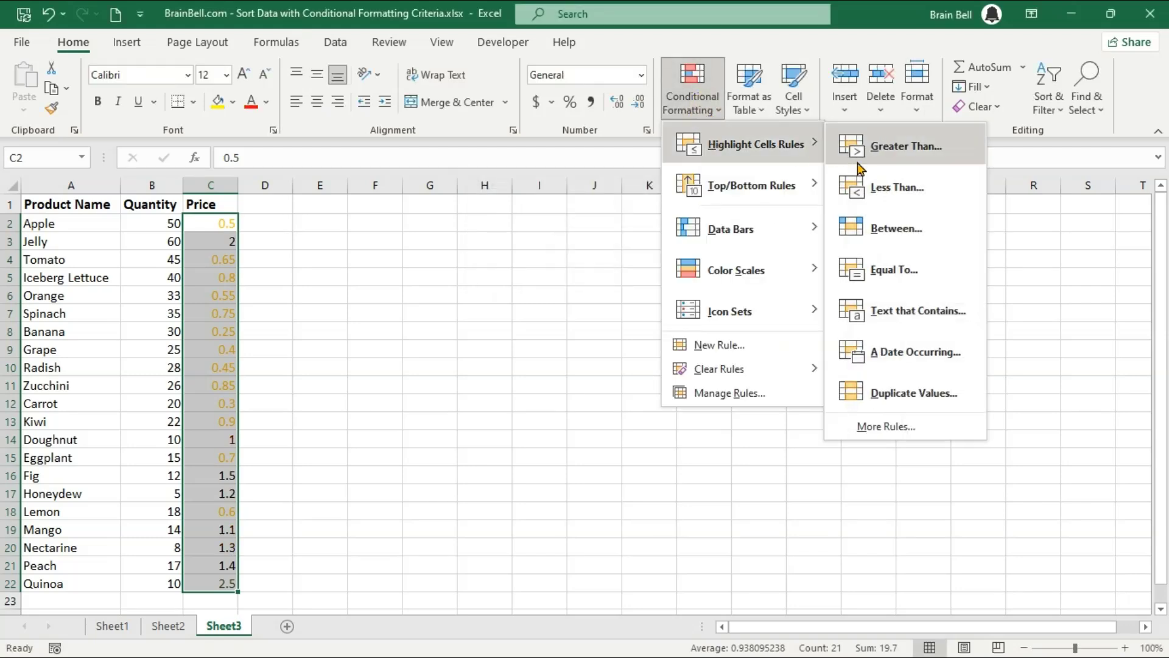
{"action": "left_click", "coordinate": [899, 233]}
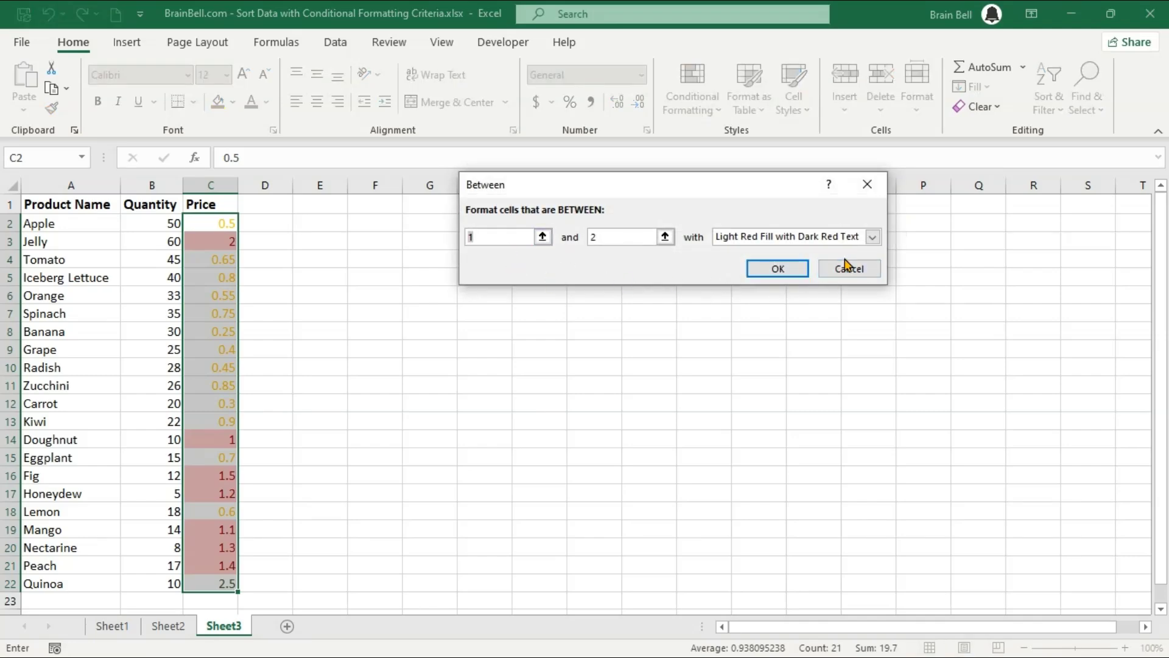
{"action": "left_click", "coordinate": [872, 236]}
{"action": "left_click", "coordinate": [748, 317]}
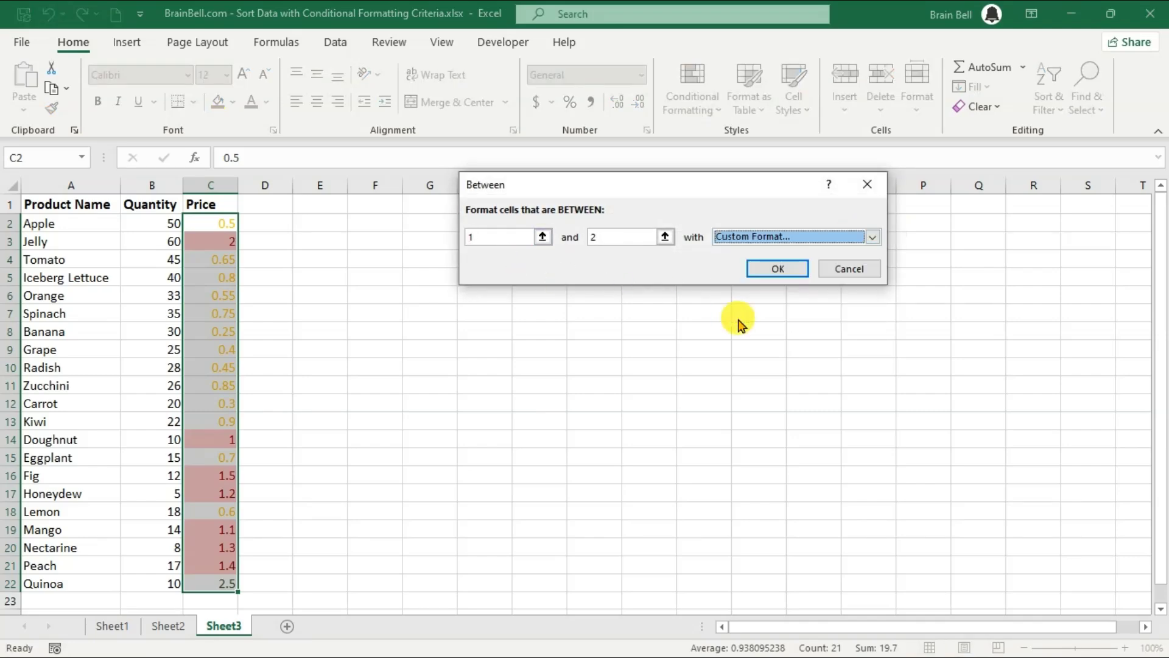
{"action": "left_click", "coordinate": [796, 185]}
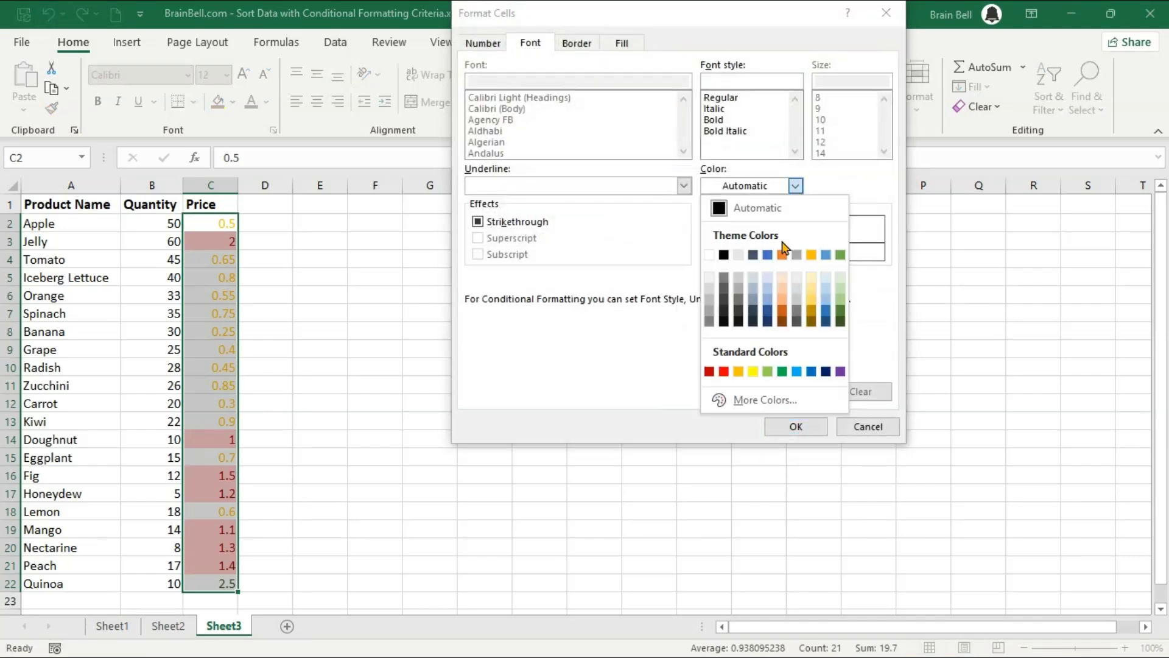
{"action": "left_click", "coordinate": [770, 314]}
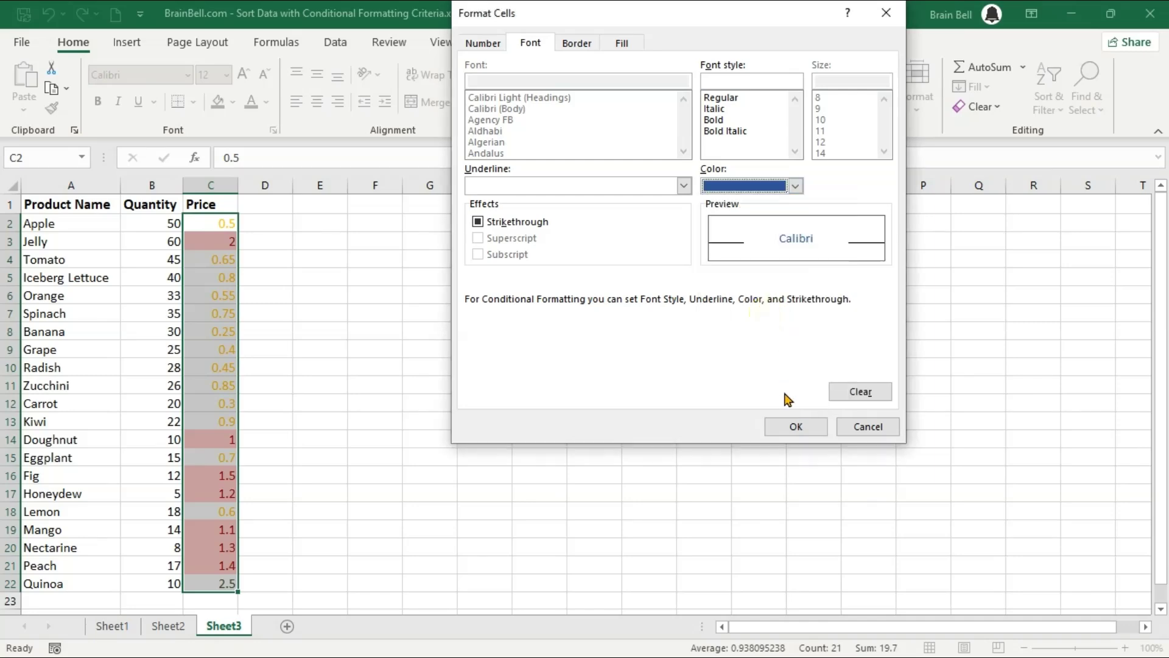
{"action": "left_click", "coordinate": [796, 427]}
{"action": "left_click", "coordinate": [777, 269]}
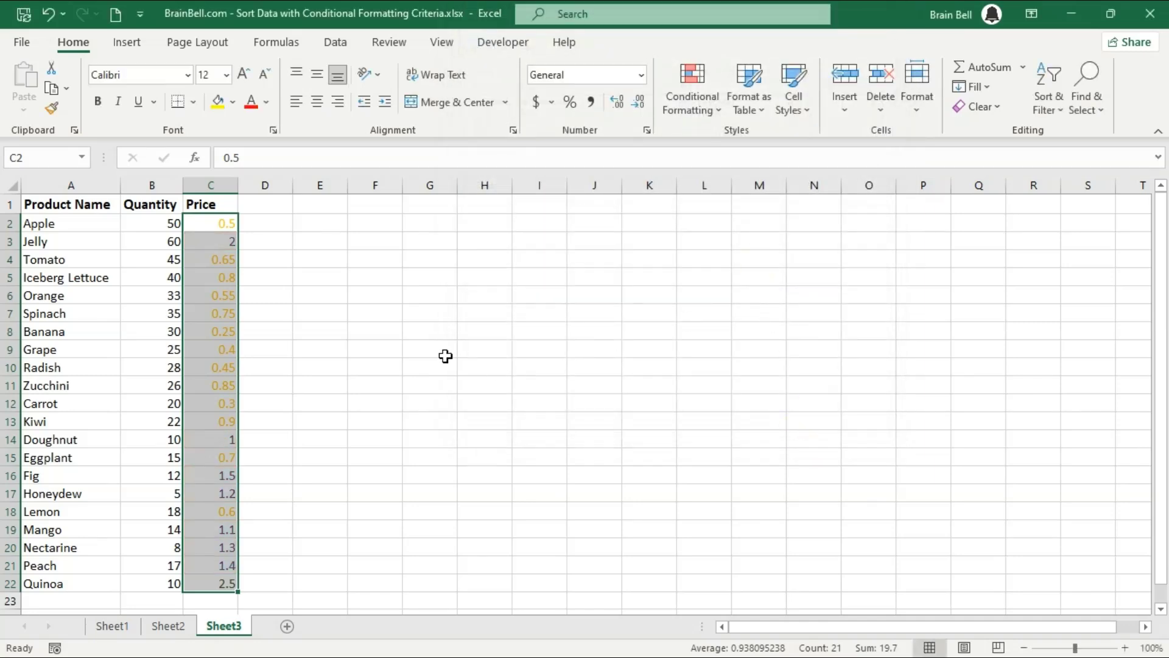
Set up a custom sort of the Sheet3 table by Price's font color, with dark green on top
{"action": "left_click", "coordinate": [293, 317]}
{"action": "left_click", "coordinate": [209, 310]}
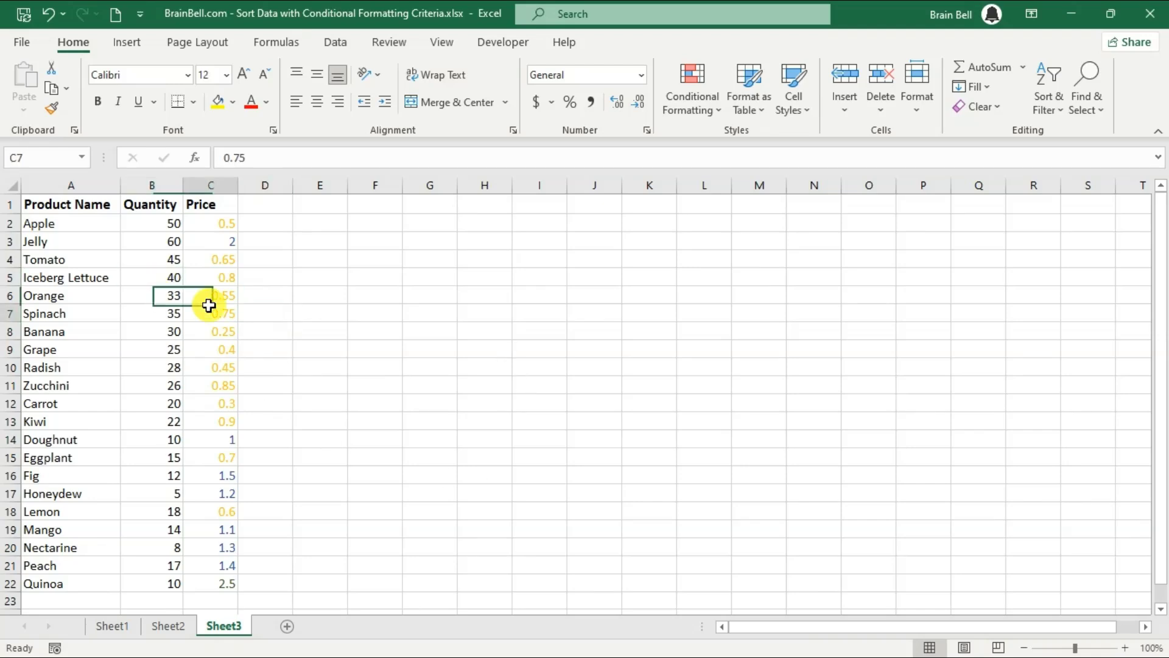
{"action": "left_click", "coordinate": [1062, 101]}
{"action": "left_click", "coordinate": [1078, 180]}
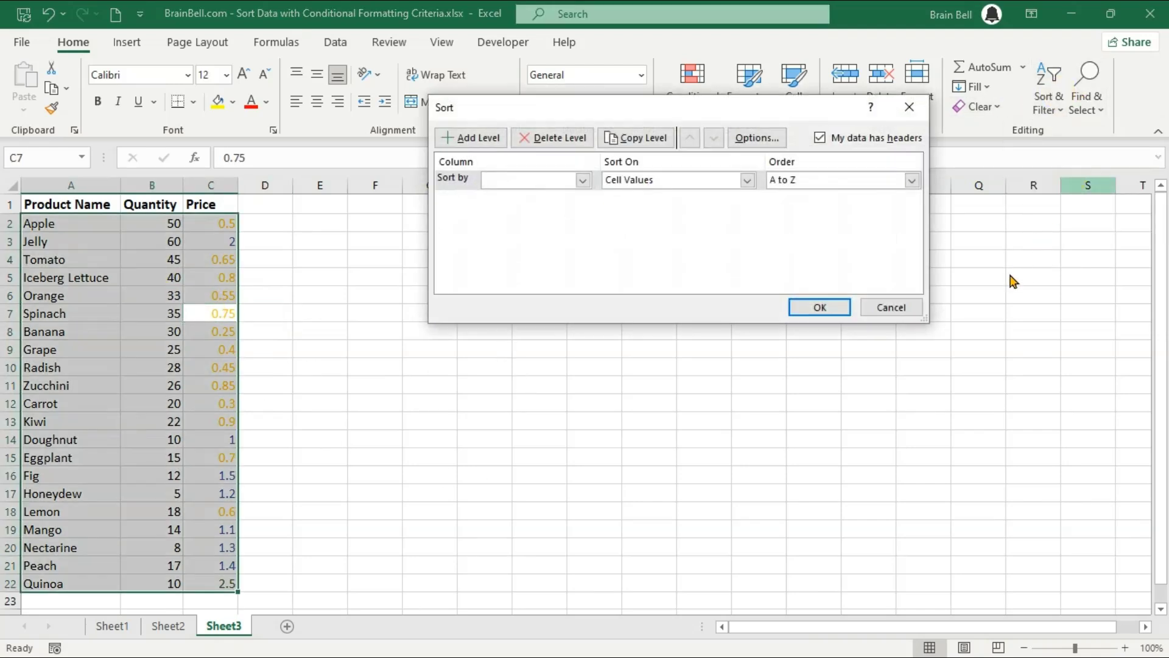
{"action": "left_click", "coordinate": [582, 180]}
{"action": "left_click", "coordinate": [554, 219]}
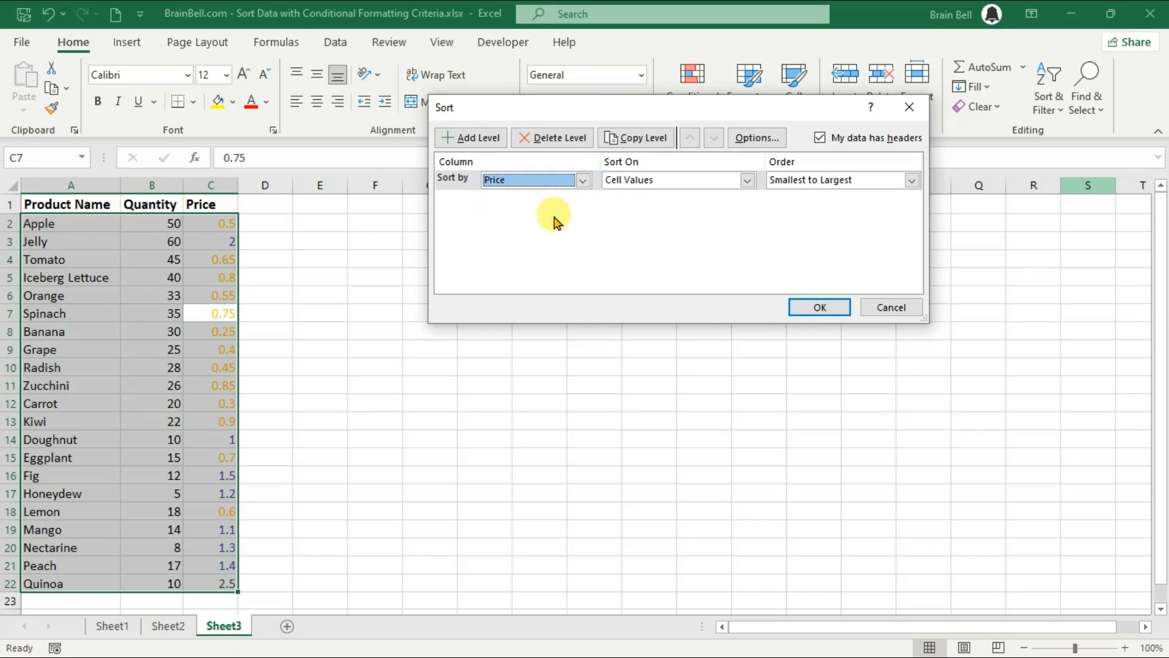
{"action": "left_click", "coordinate": [734, 182]}
{"action": "left_click", "coordinate": [735, 183]}
{"action": "left_click", "coordinate": [746, 181]}
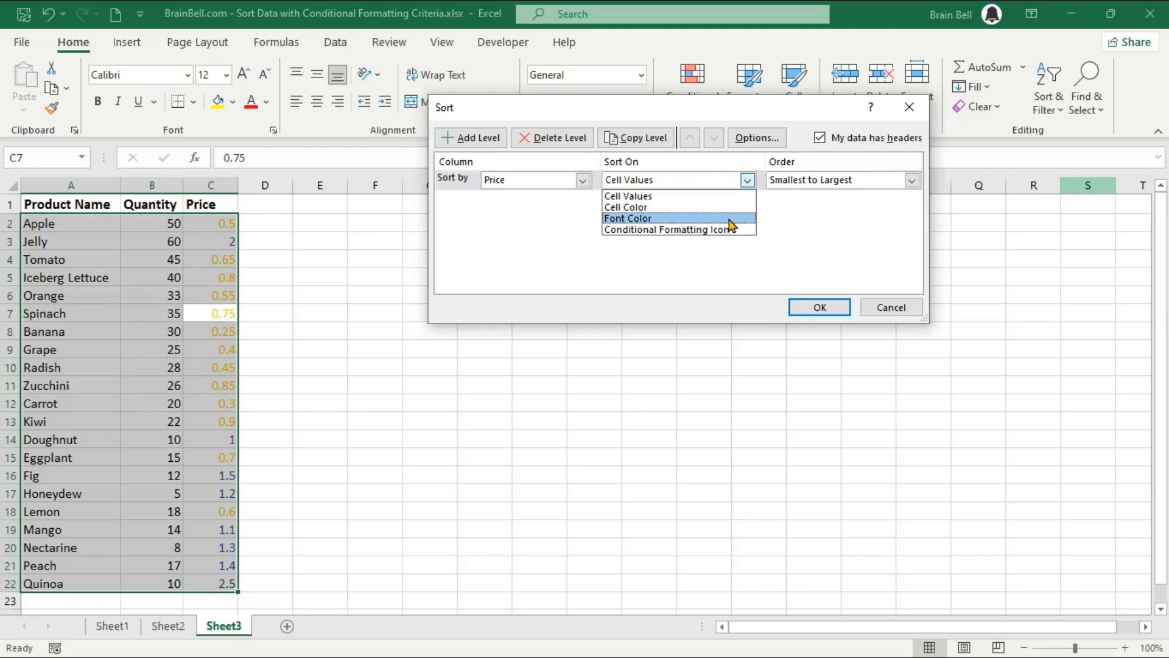
{"action": "left_click", "coordinate": [732, 220]}
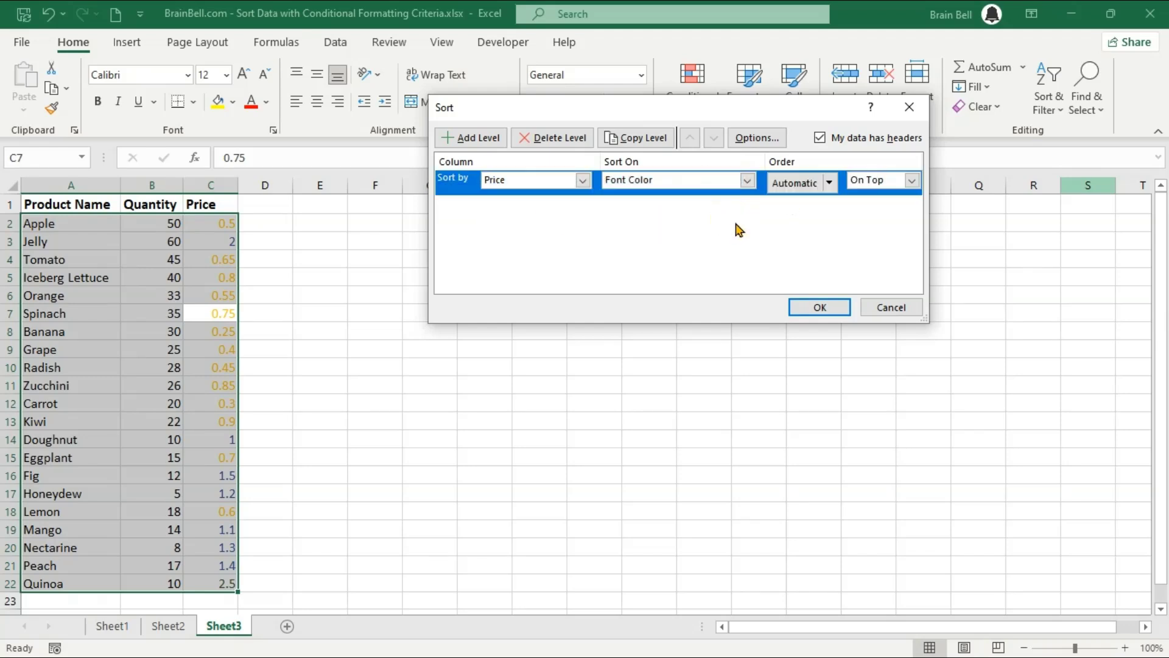
{"action": "left_click", "coordinate": [829, 182]}
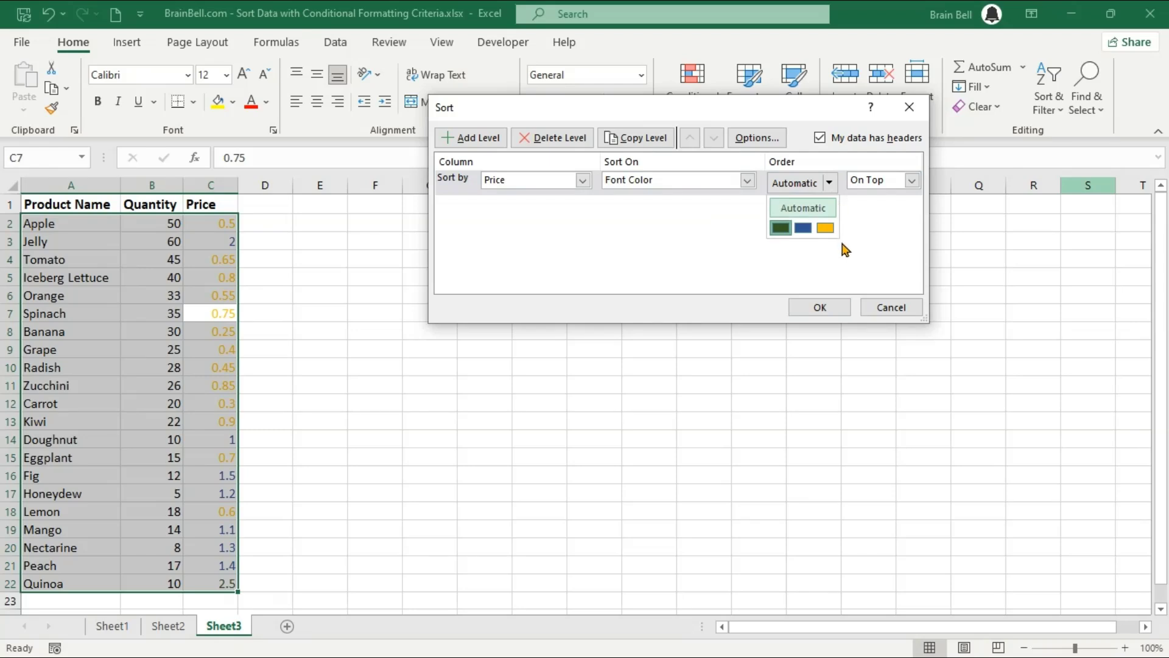
{"action": "left_click", "coordinate": [782, 229]}
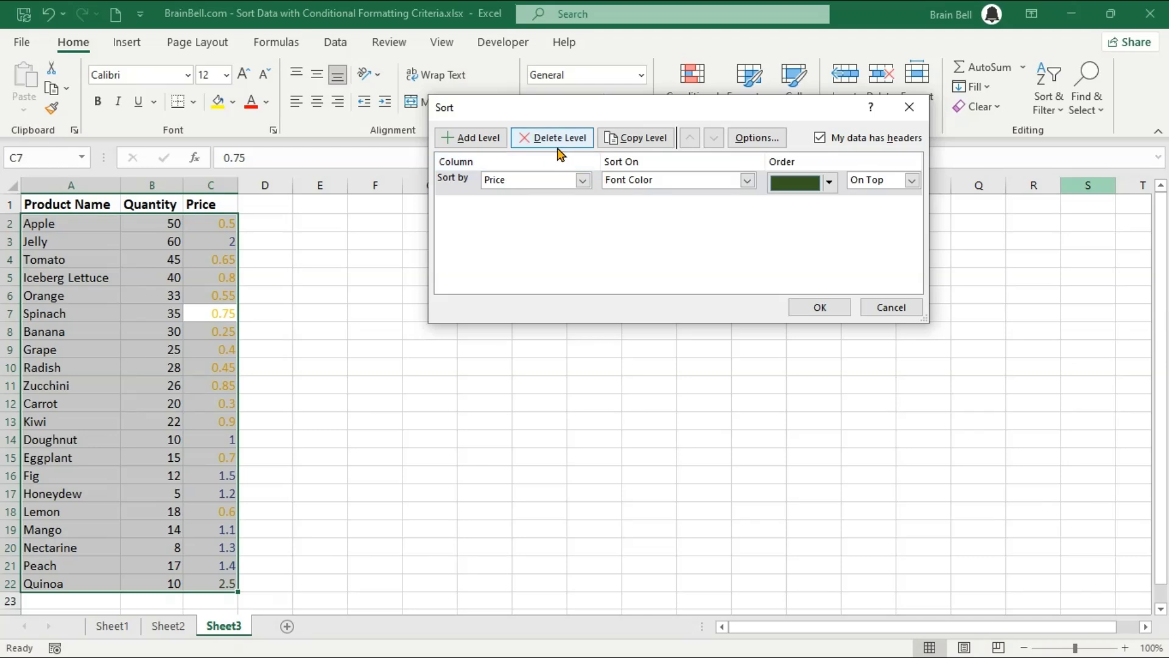
Add a second sort level on Price by font color with orange on bottom, and apply the sort
{"action": "left_click", "coordinate": [481, 137]}
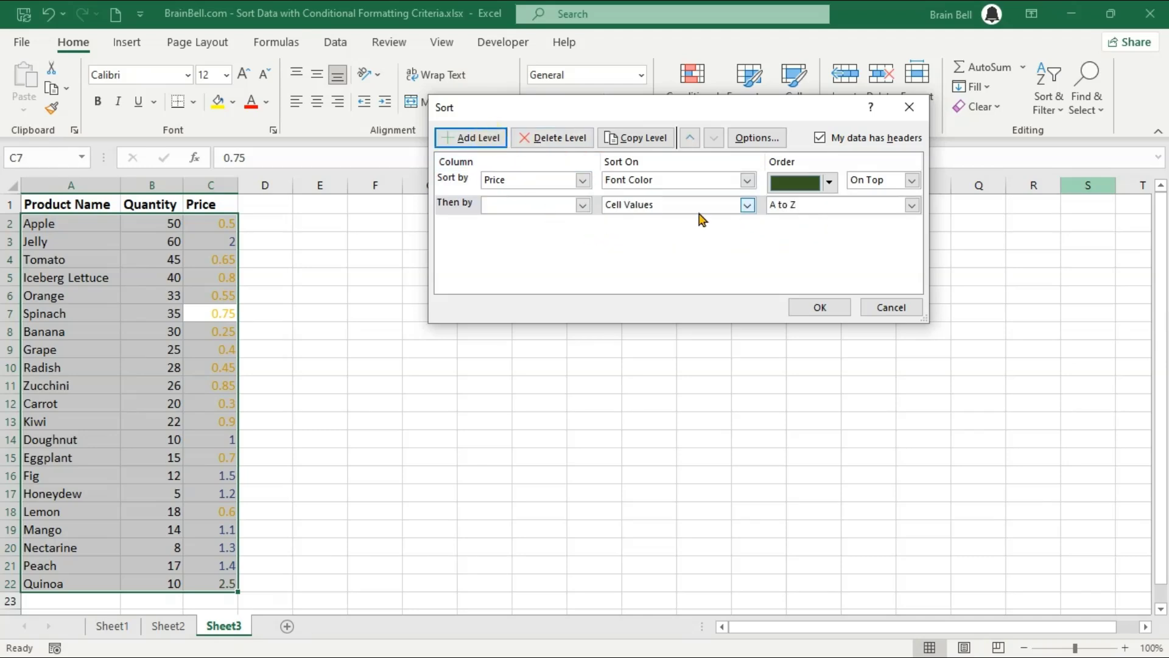
{"action": "left_click", "coordinate": [560, 207]}
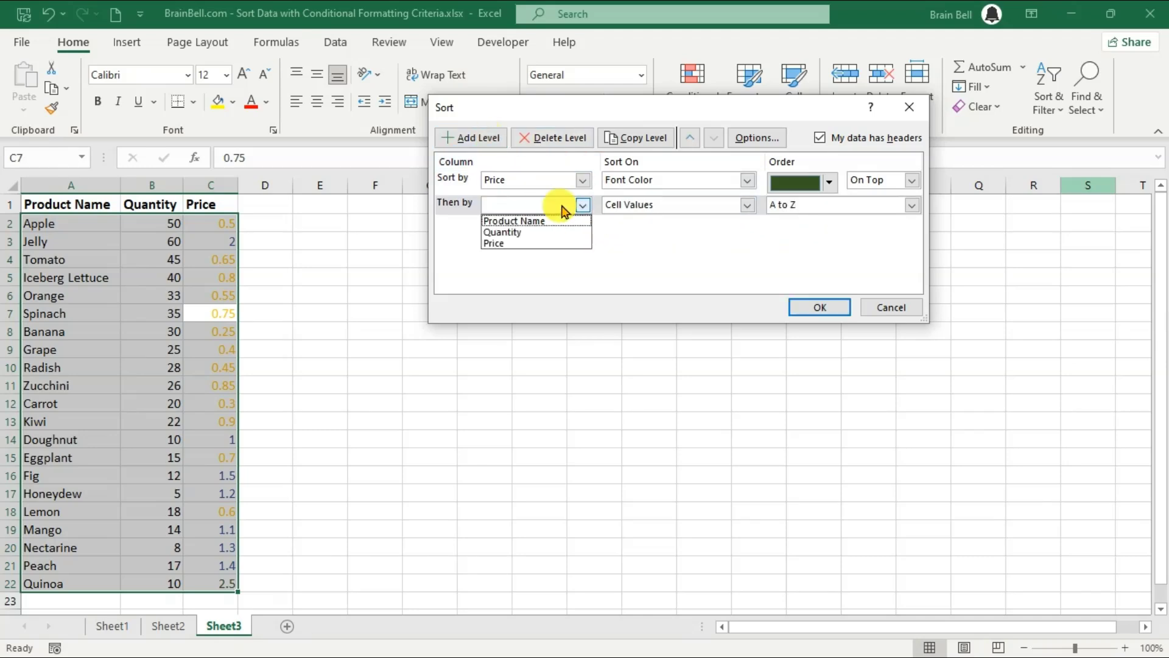
{"action": "left_click", "coordinate": [564, 243]}
{"action": "left_click", "coordinate": [665, 207]}
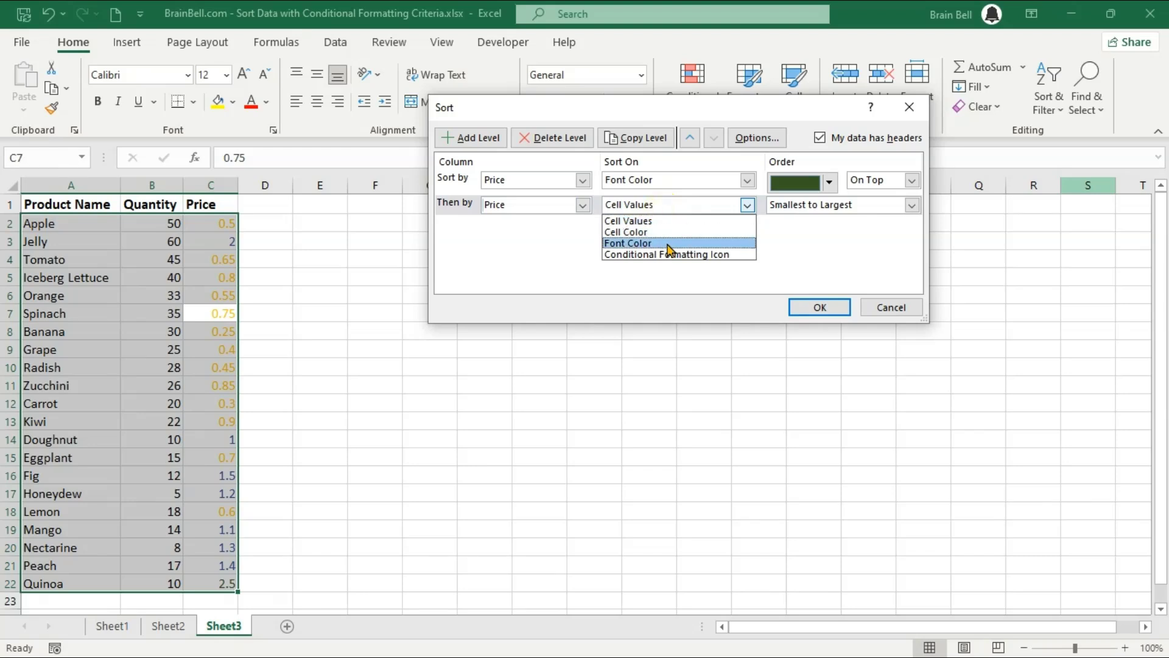
{"action": "left_click", "coordinate": [668, 243]}
{"action": "left_click", "coordinate": [829, 209]}
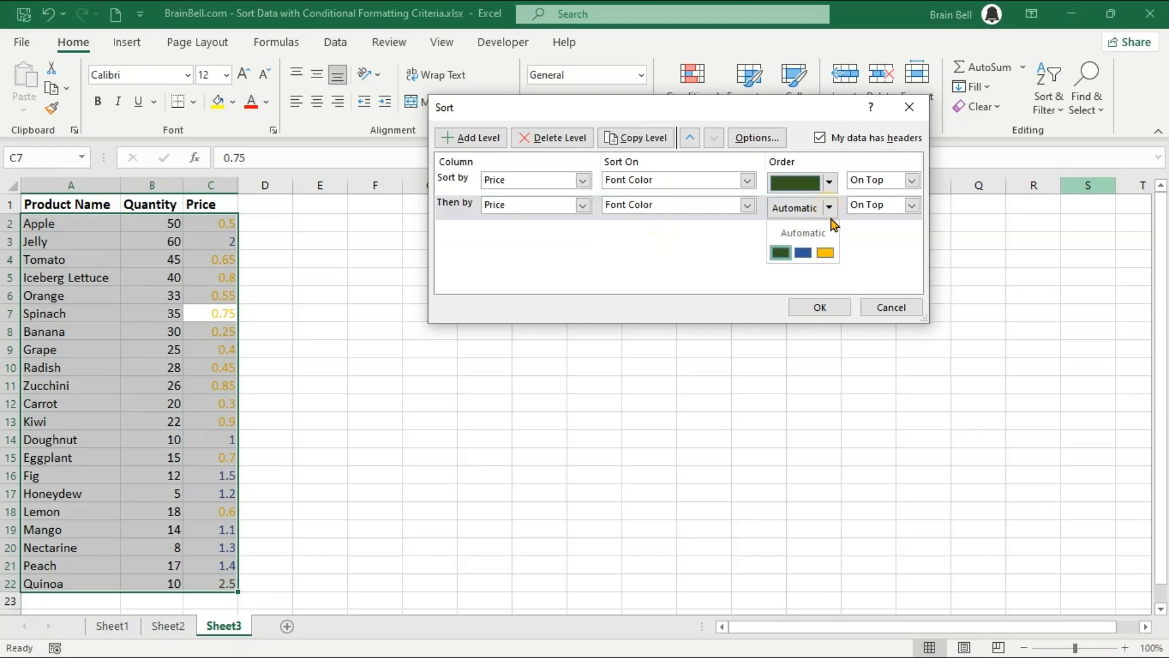
{"action": "left_click", "coordinate": [825, 252]}
{"action": "left_click", "coordinate": [912, 205]}
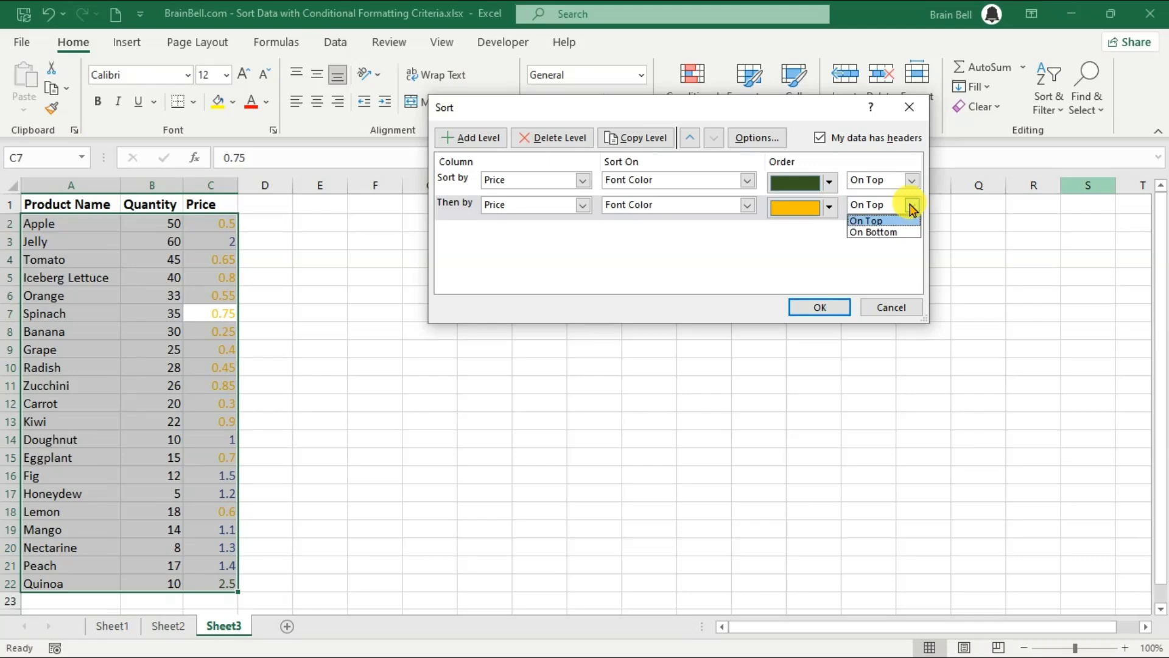
{"action": "left_click", "coordinate": [886, 233]}
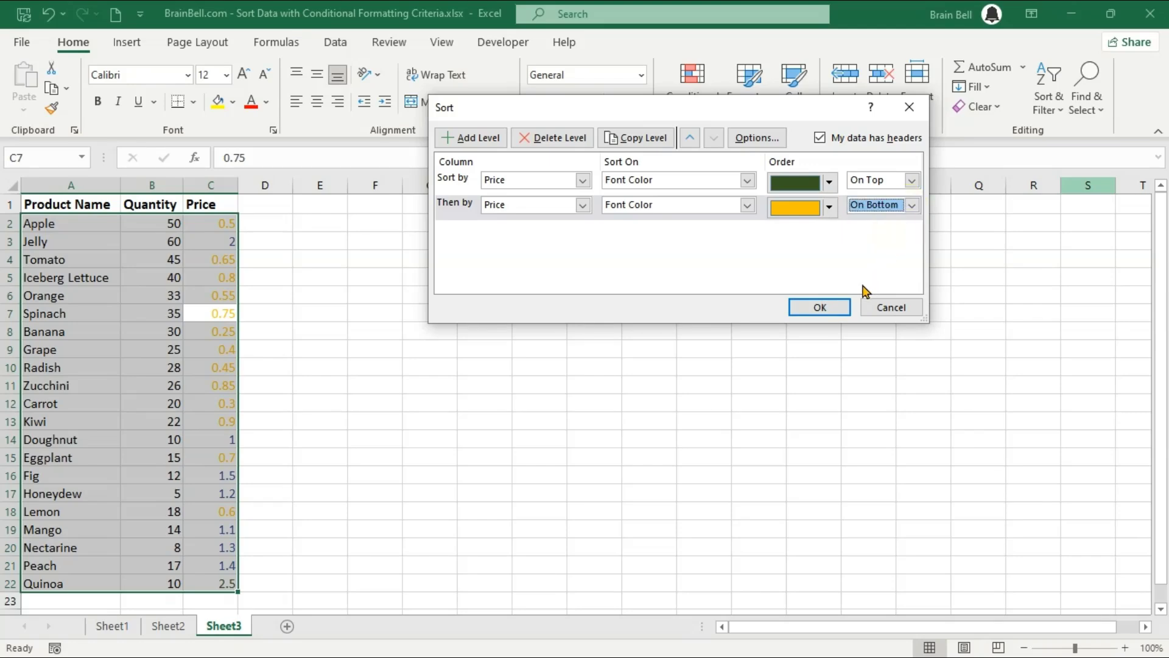
{"action": "left_click", "coordinate": [819, 306]}
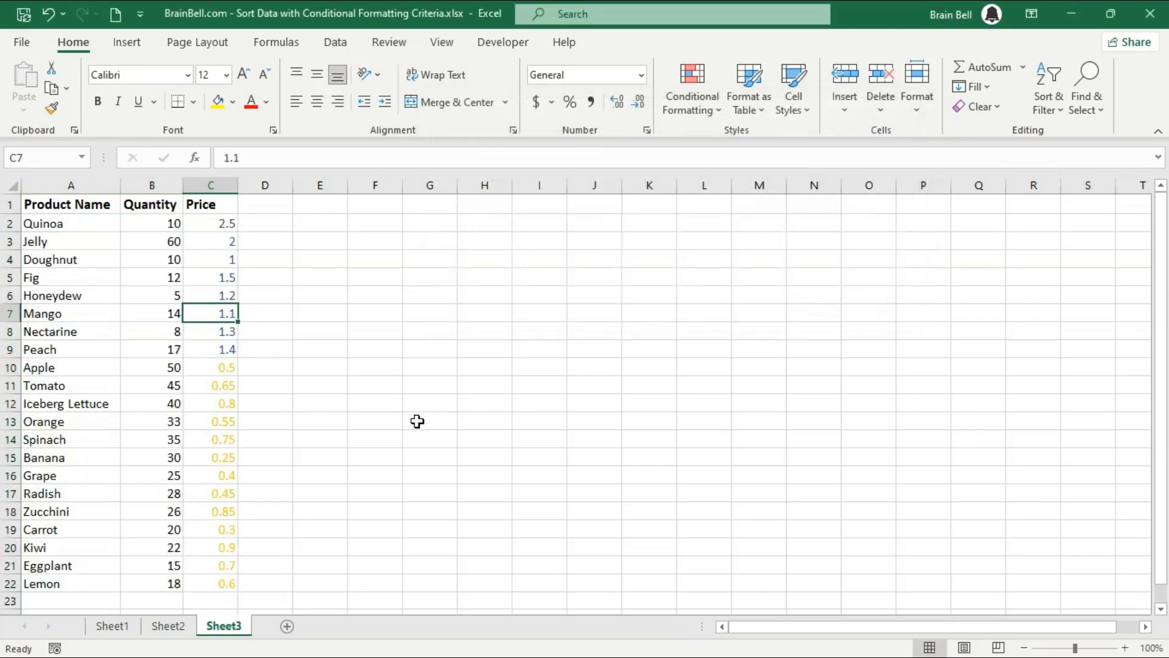